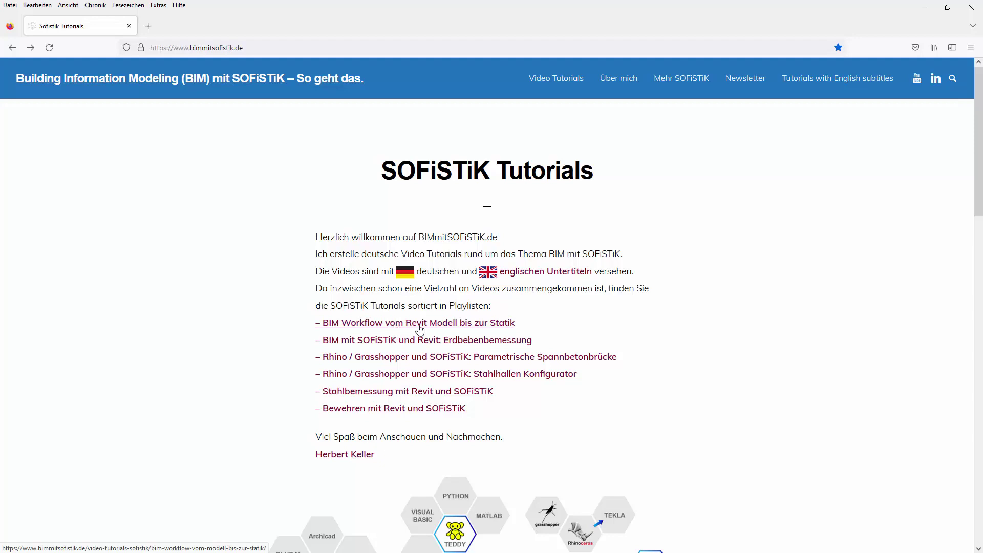
Open the 'BIM Workflow vom Revit Modell bis zur Statik' playlist and scroll to its Teil 15–9 list
left_click(420, 329)
scroll(474, 297, "down", 4)
scroll(474, 297, "down", 8)
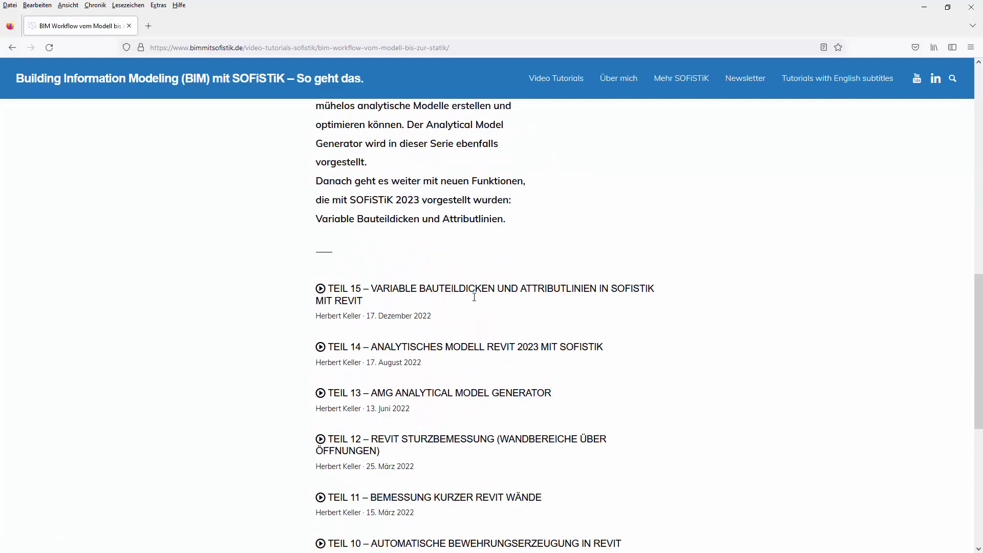
scroll(474, 297, "down", 1)
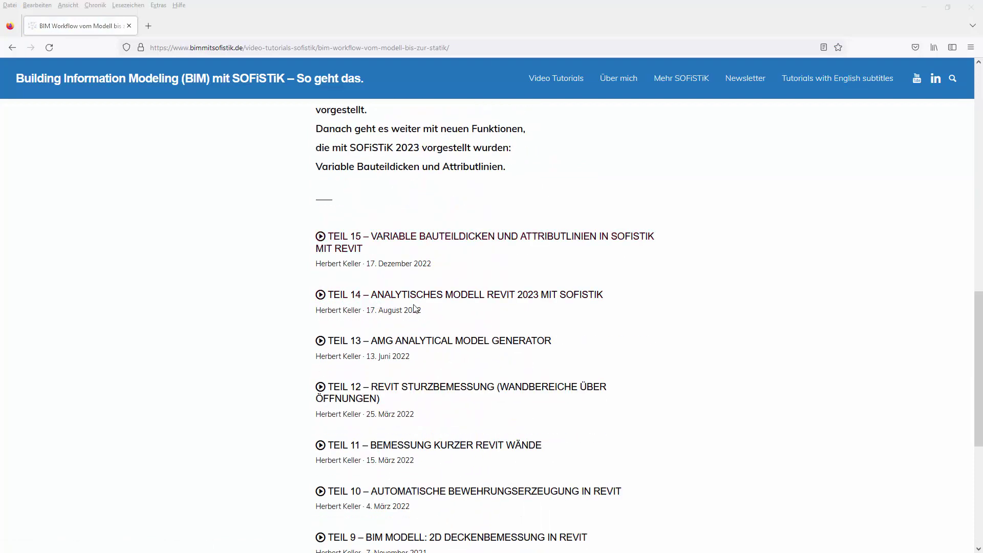
left_click(491, 305)
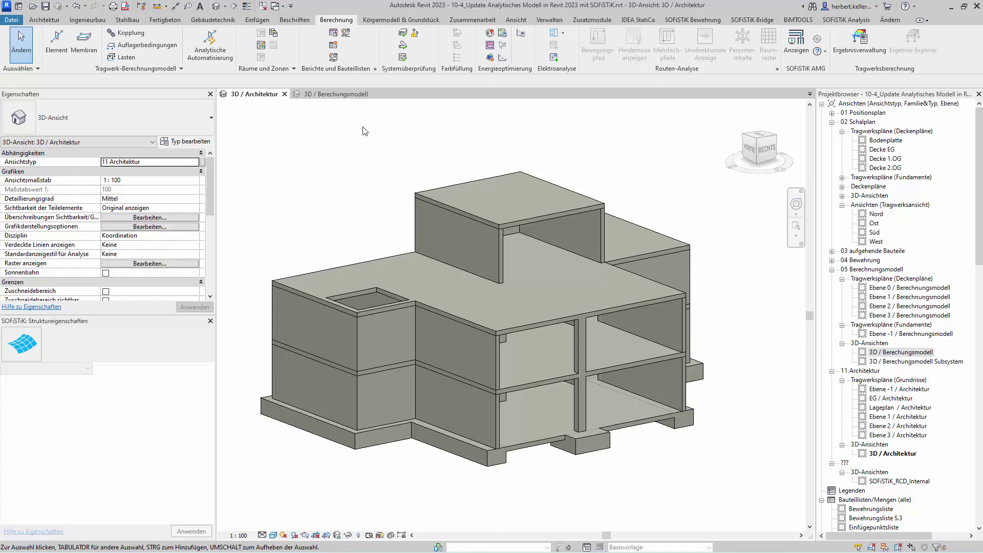
left_click(326, 95)
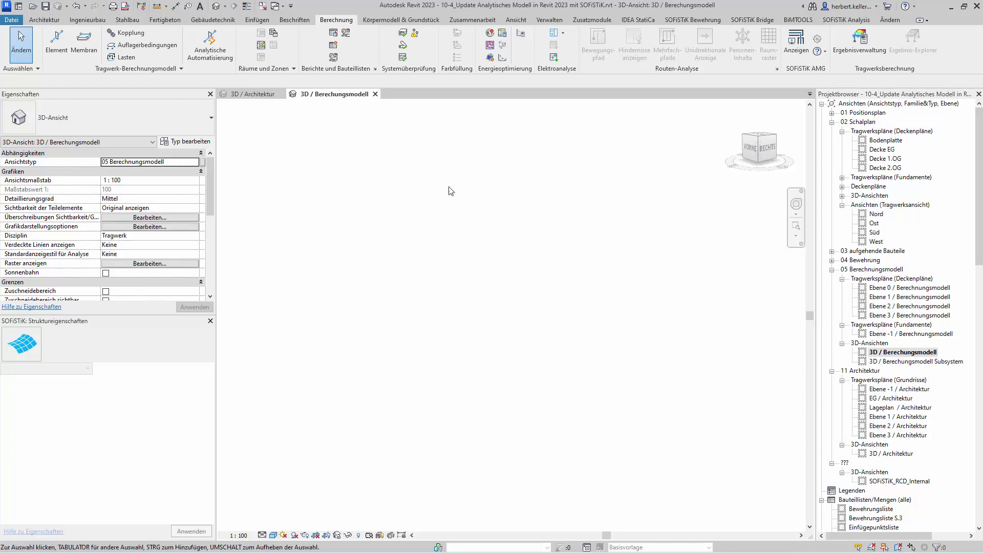
left_click(243, 95)
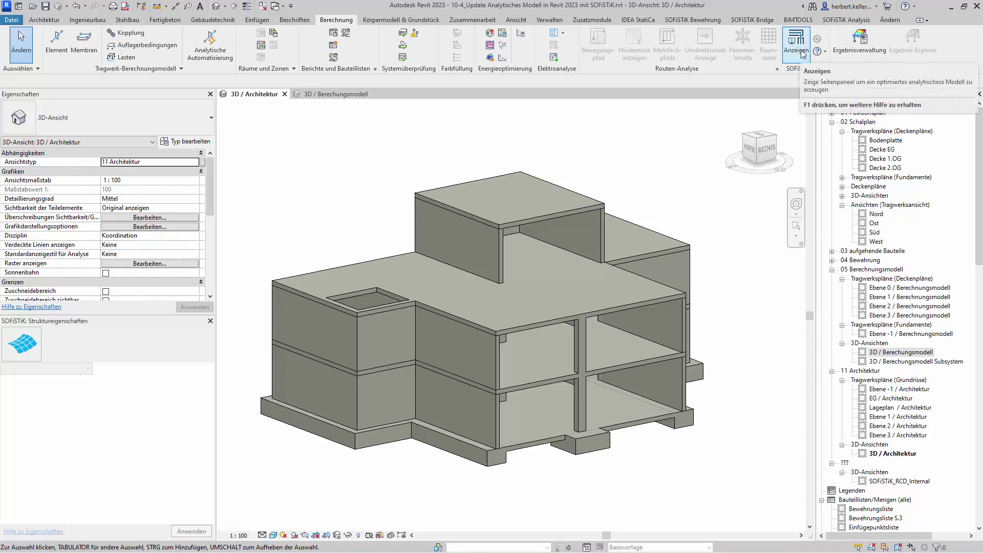
Review SOFiSTiK Einstellungen: keep Sprache 'Von Revit', view Gespeicherte Daten, return to Konfigurationen
left_click(819, 39)
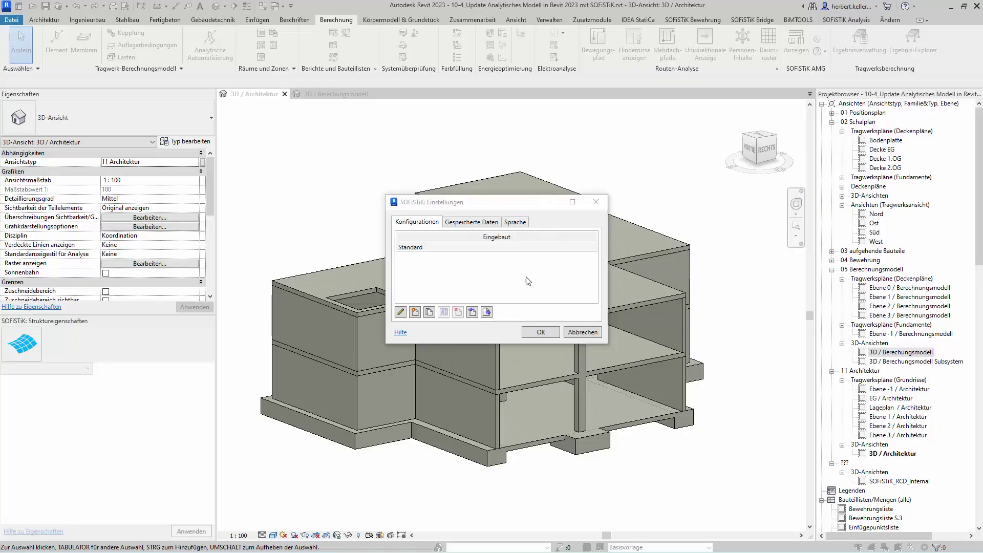
left_click(517, 223)
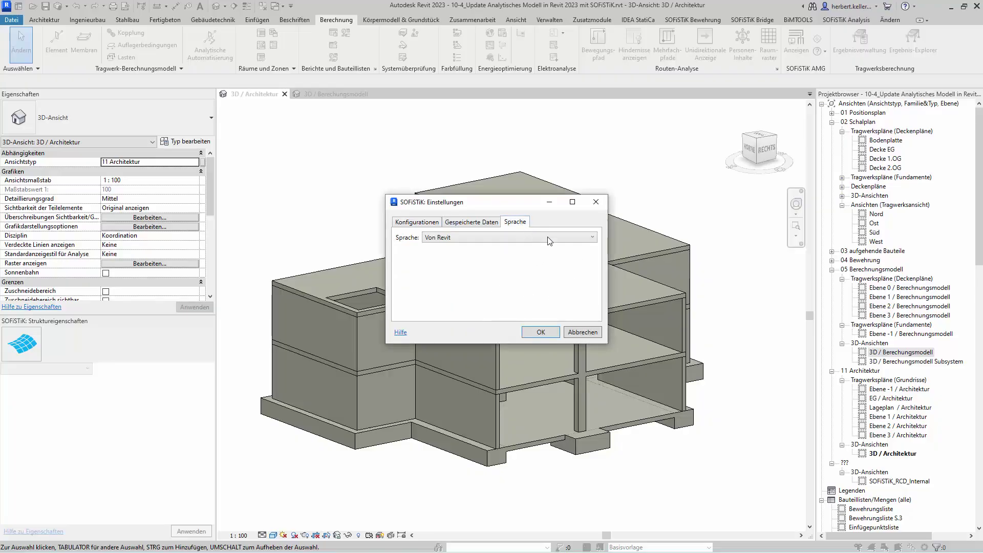
left_click(593, 238)
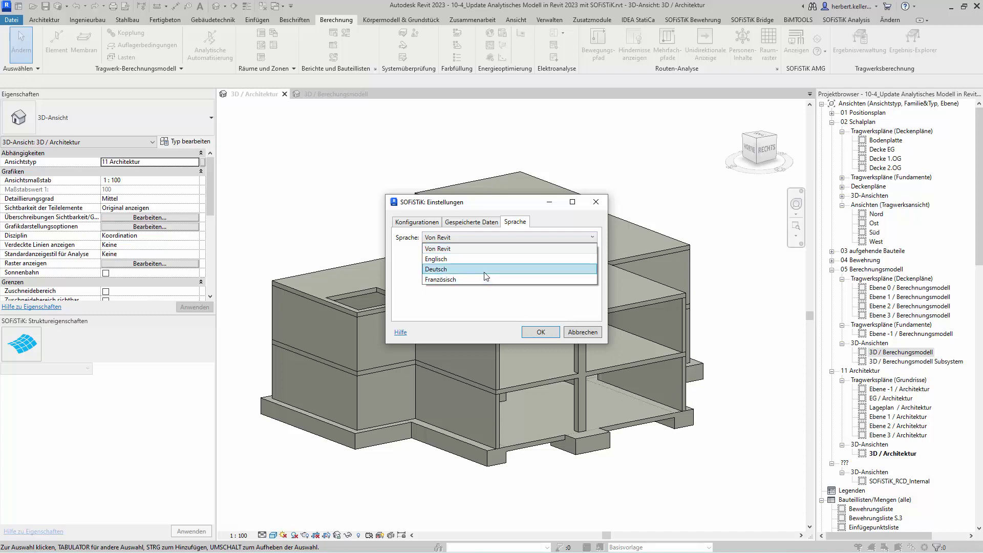
left_click(479, 226)
left_click(478, 226)
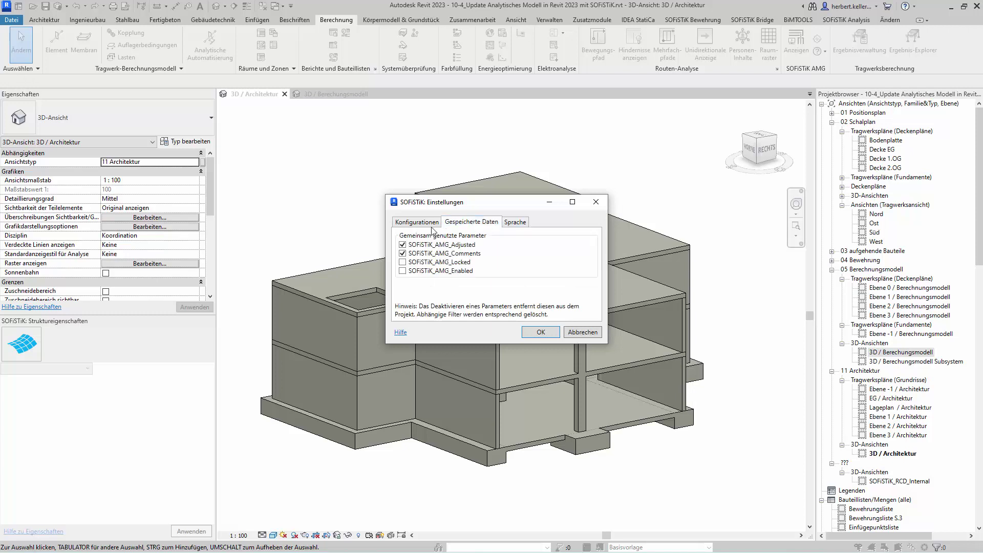
left_click(405, 225)
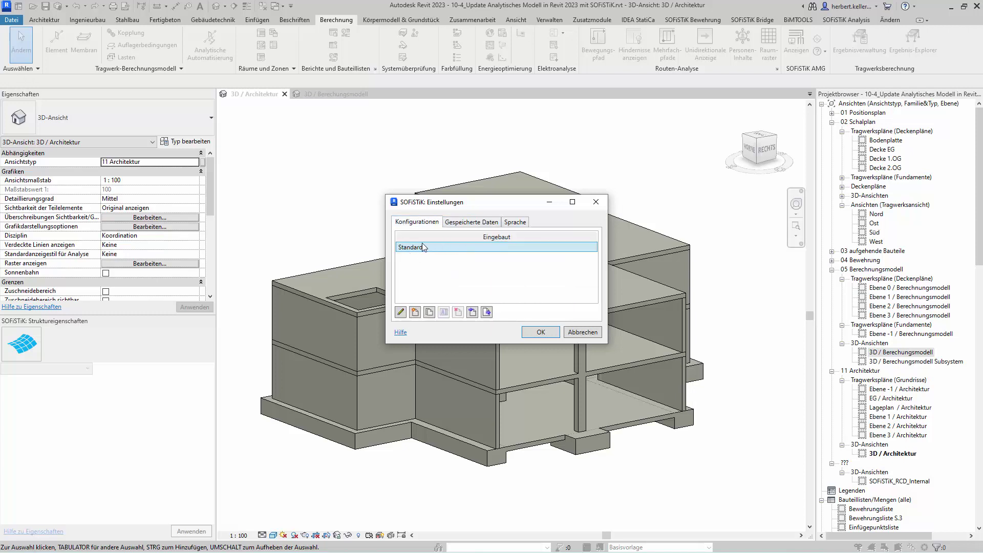
Edit the Standard configuration and review Geometrie (0,02 m² minimum opening), Filter and Ausrichtung tabs
left_click(400, 314)
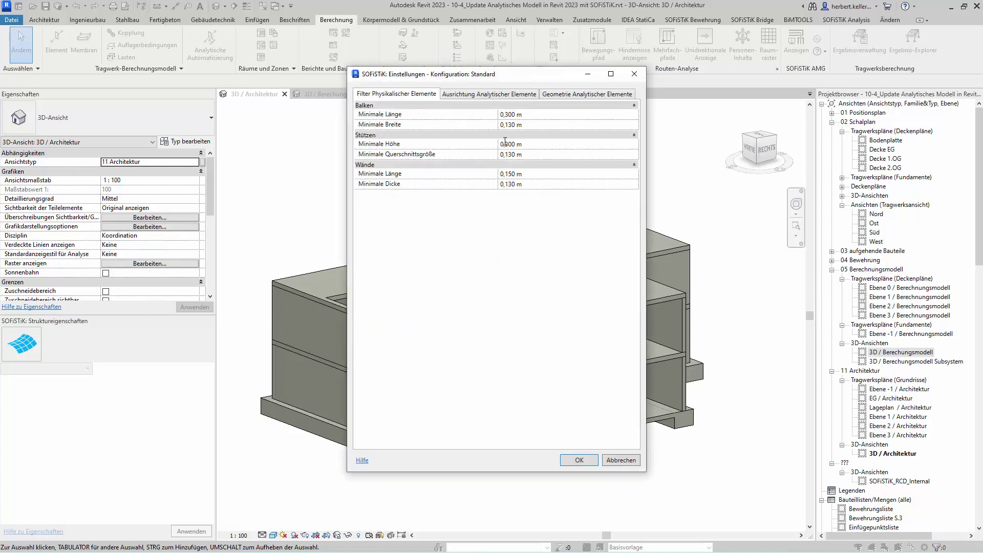
left_click(563, 96)
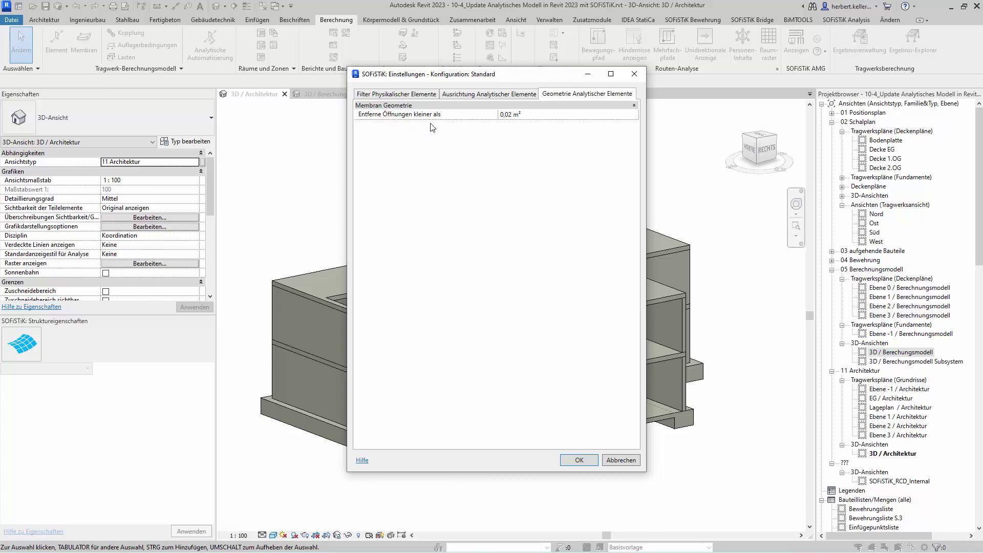
left_click(535, 113)
left_click(469, 97)
key("Left")
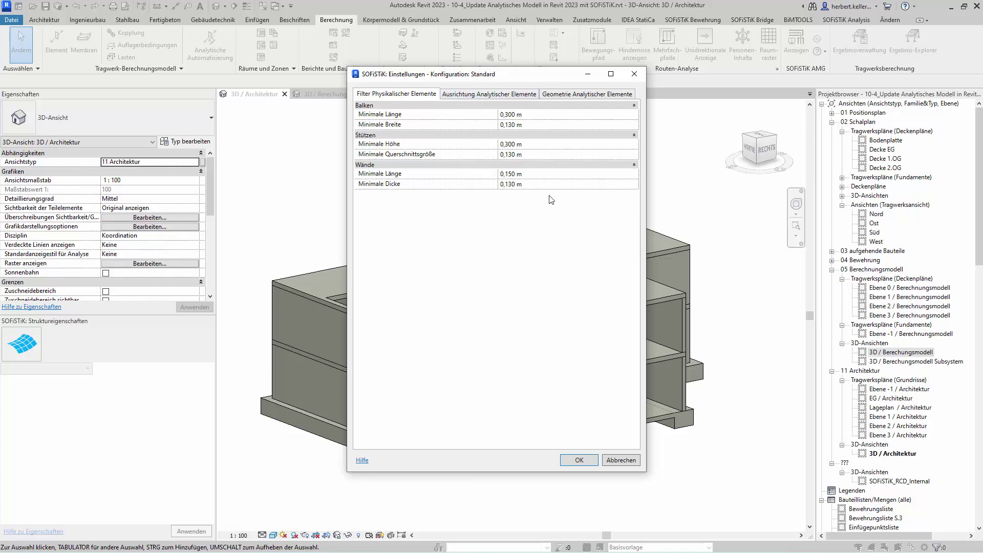
left_click(462, 95)
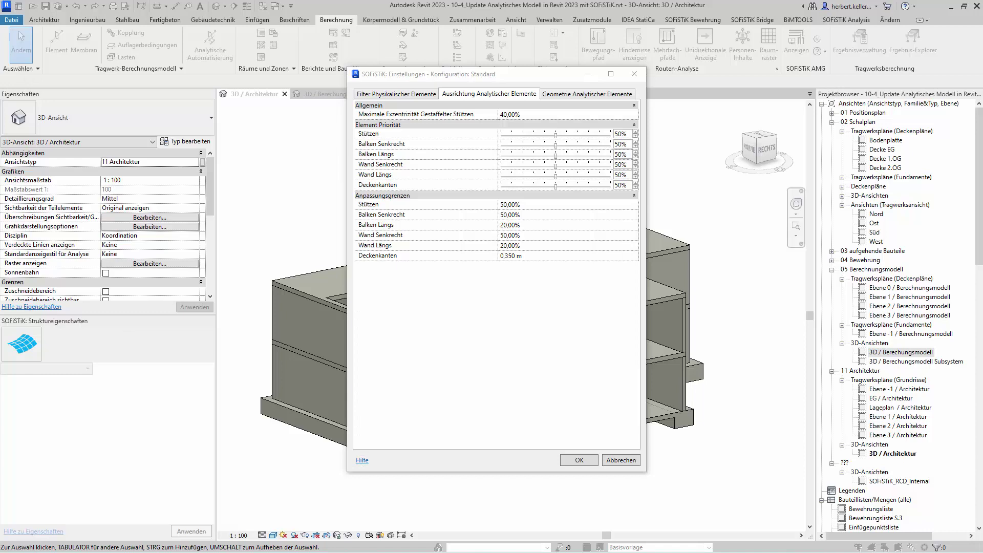
Read the SOFiSTiK help from Parameter Sets down to the Element Priority normalization table, then move Chrome aside
left_click(362, 460)
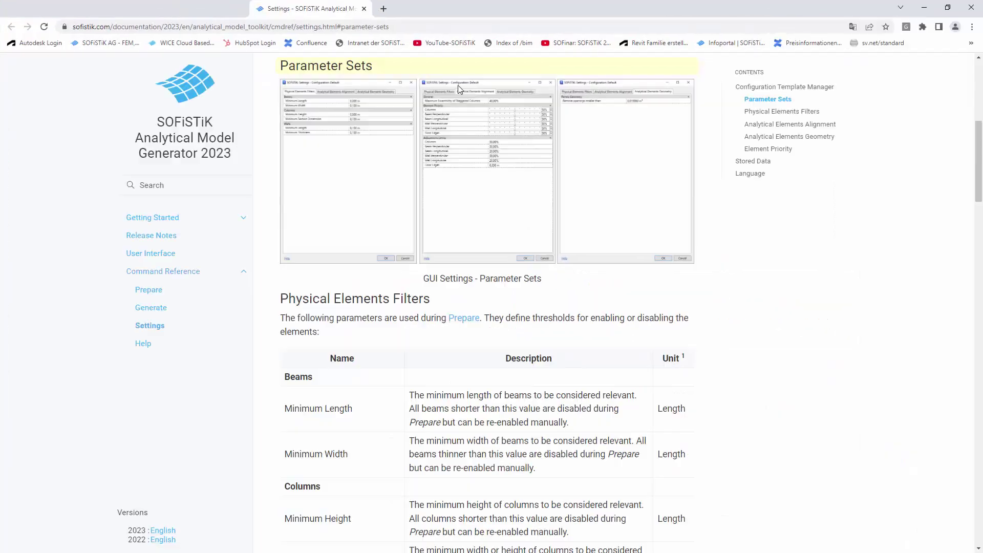
scroll(541, 246, "down", 2)
scroll(545, 279, "down", 4)
scroll(546, 279, "down", 4)
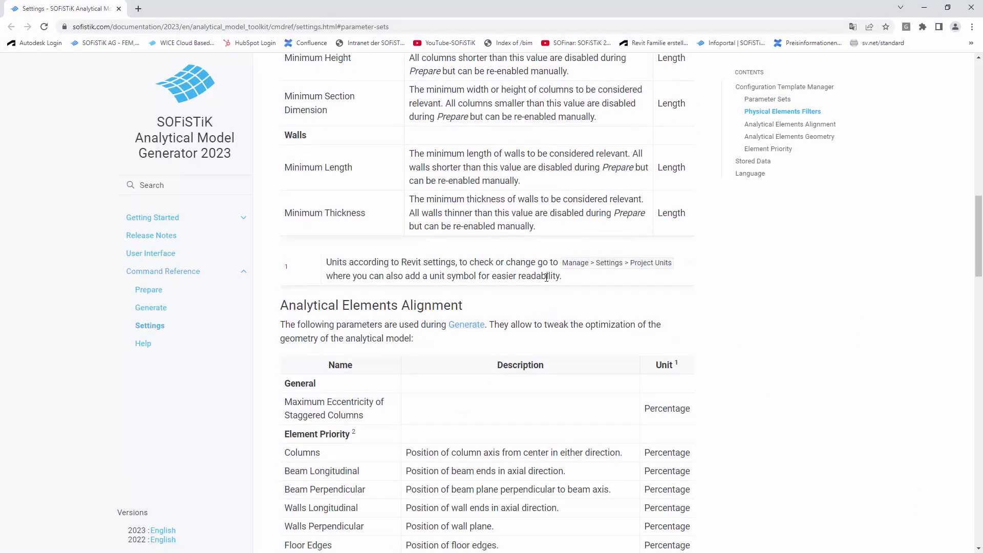
scroll(548, 277, "down", 2)
scroll(547, 282, "down", 3)
scroll(547, 281, "down", 2)
scroll(547, 281, "down", 3)
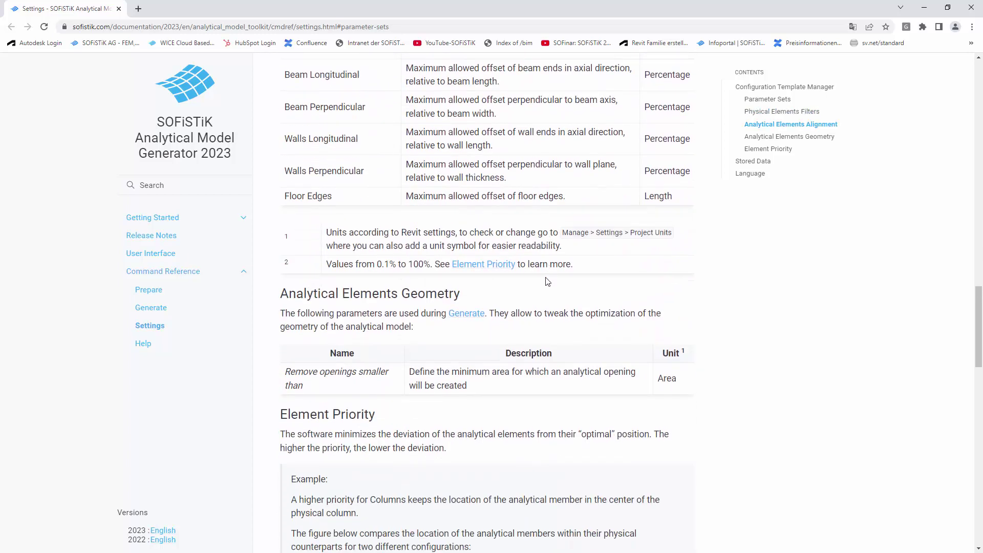
scroll(547, 281, "down", 3)
scroll(547, 281, "down", 2)
scroll(547, 281, "down", 3)
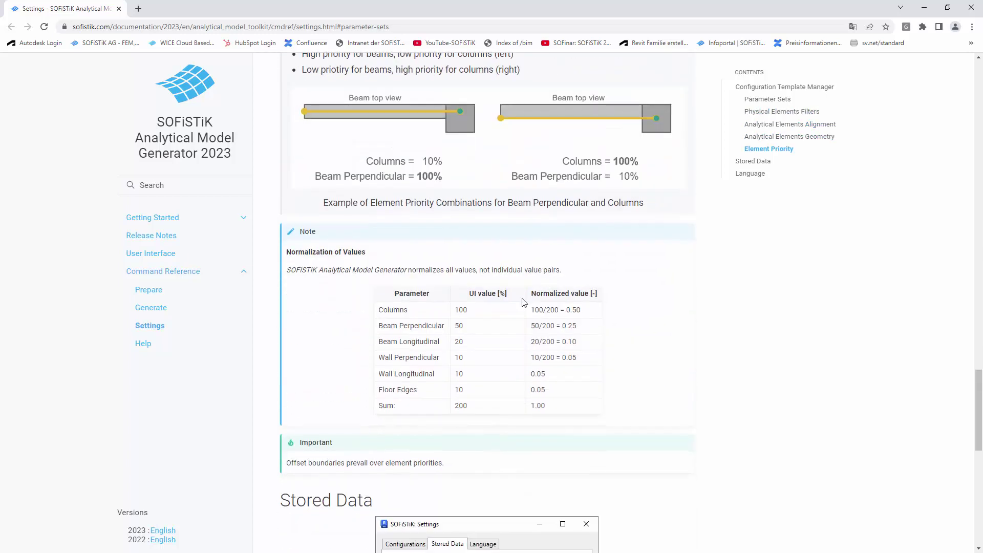
scroll(635, 300, "down", 1)
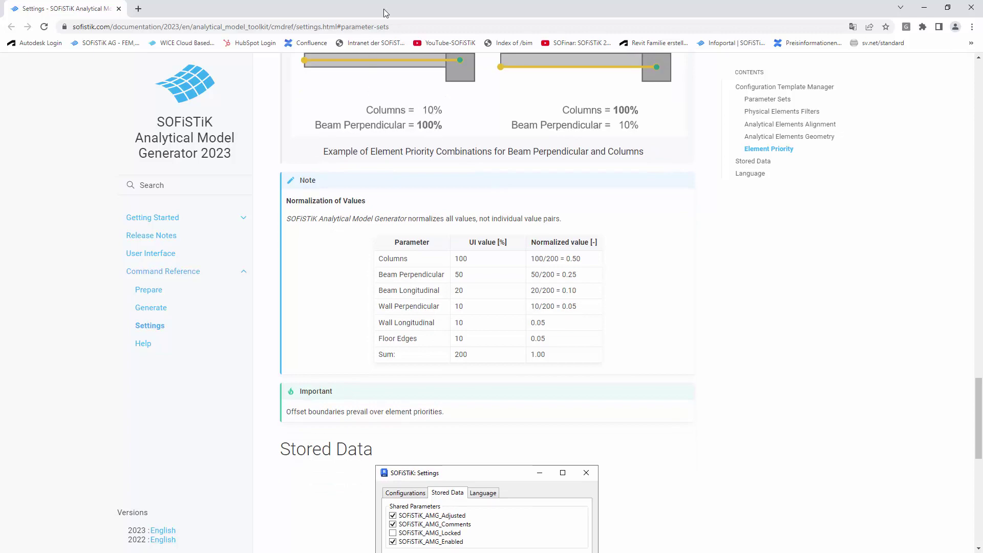
left_click_drag(385, 11, 0, 56)
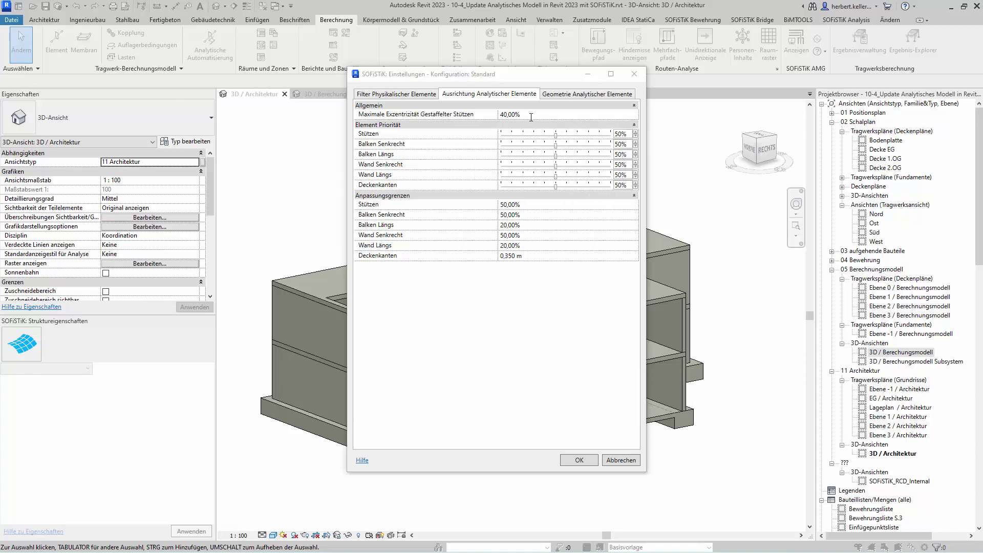
Reread the Element Priority normalization table, highlighting its 1.00 sum
left_click(557, 136)
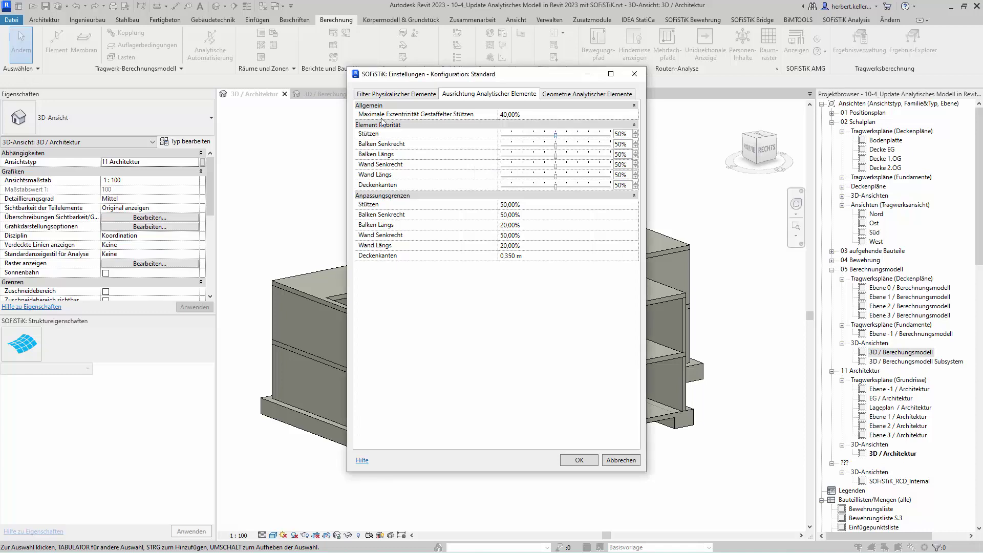
key("alt+Tab")
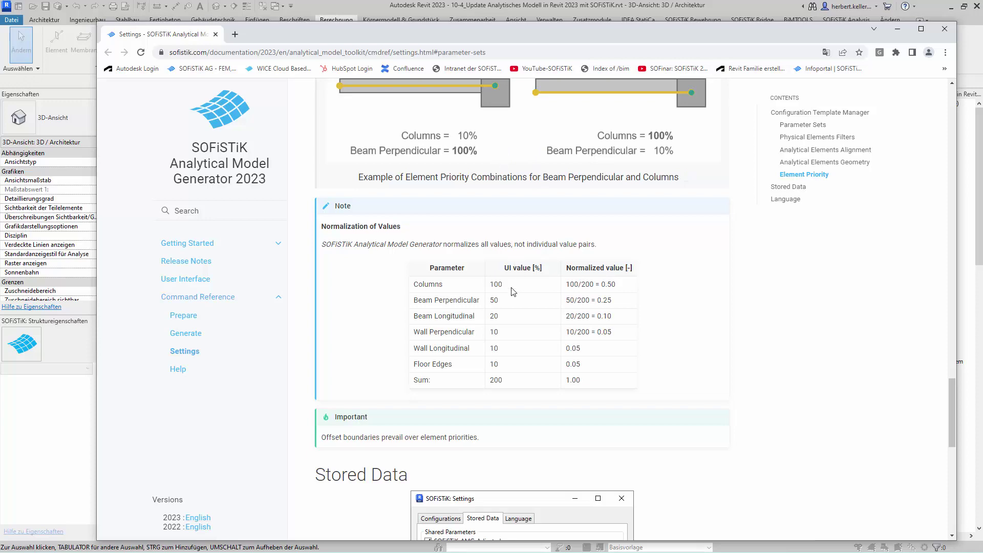
scroll(500, 217, "up", 1)
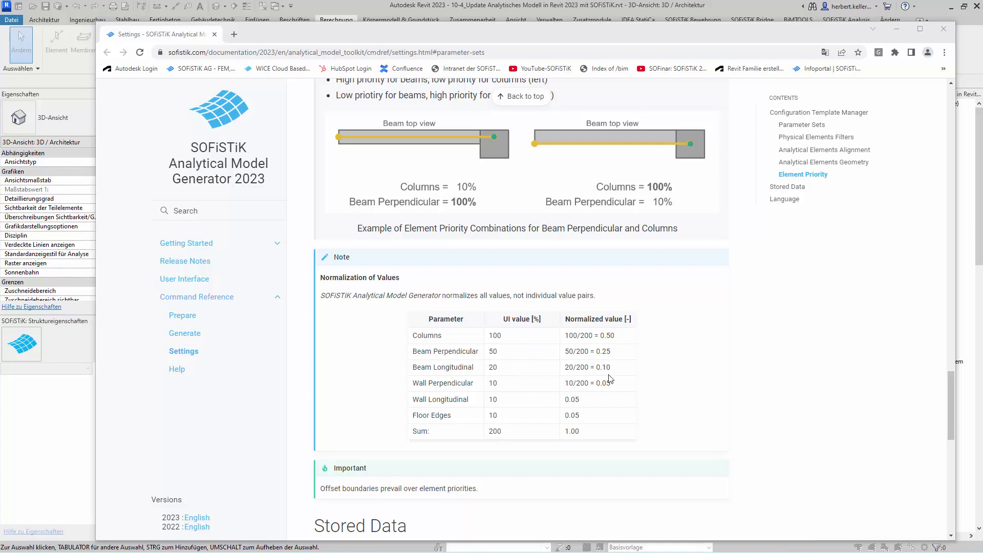
double_click(571, 430)
Close the documentation, recheck the Geometrie and Filter tabs, and cancel the Standard configuration unchanged
left_click(945, 30)
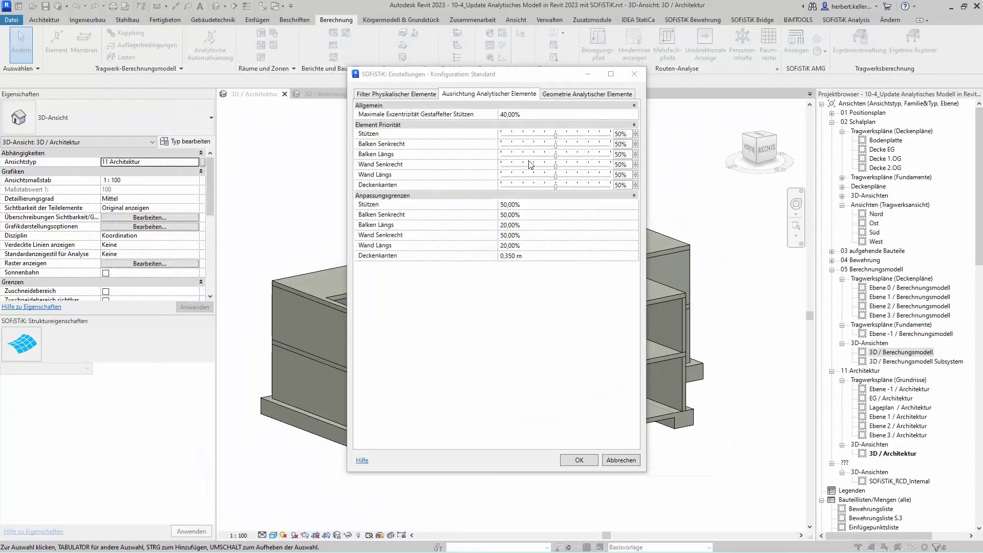
left_click(583, 94)
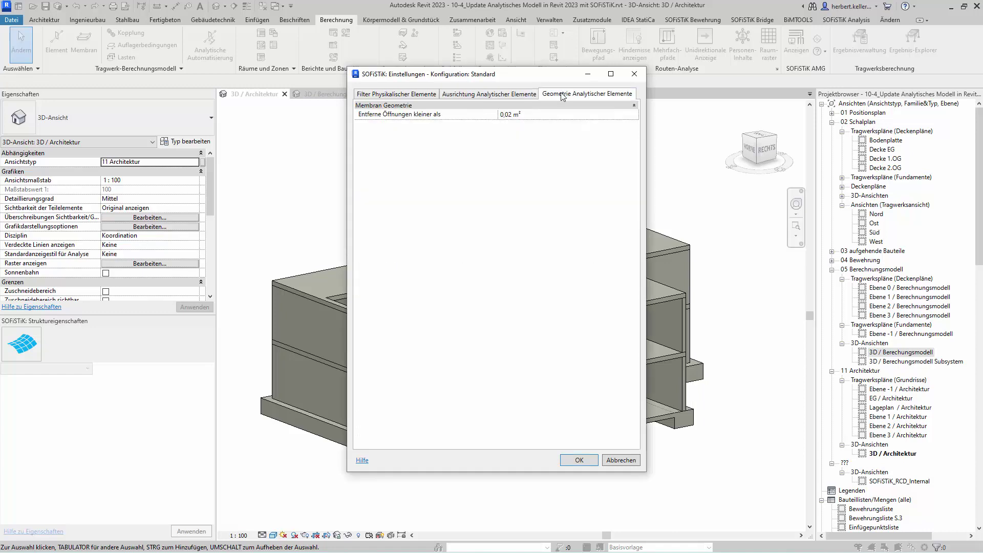
left_click(420, 97)
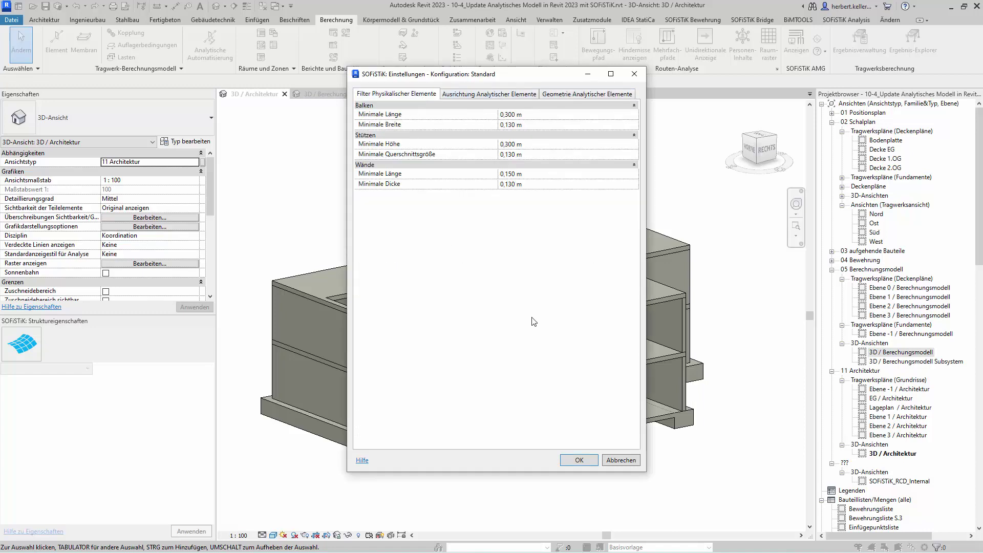
left_click(620, 460)
Close SOFiSTiK Einstellungen and change the upper-floor wall to MW 11.5 cm Mauerwerk - Ziegel
left_click(584, 331)
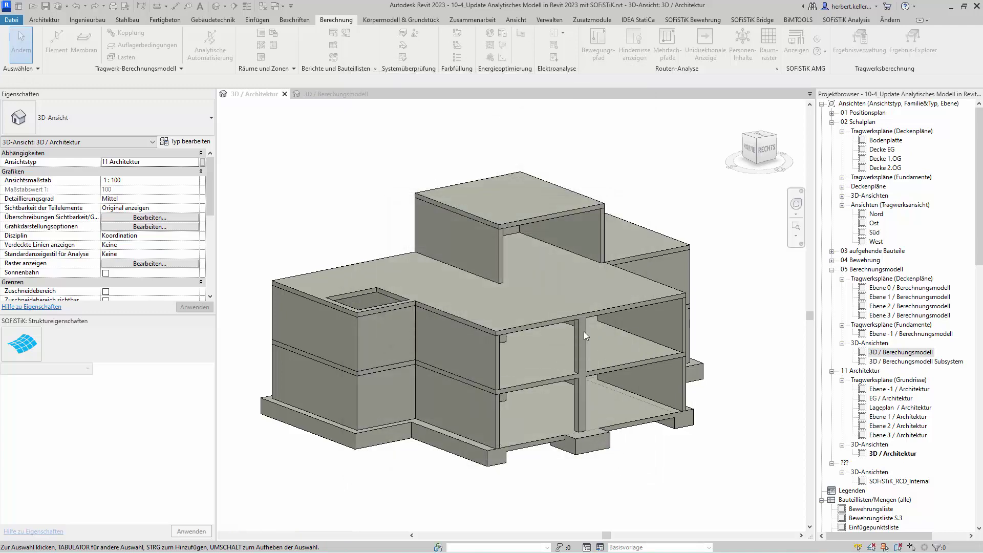
left_click(496, 251)
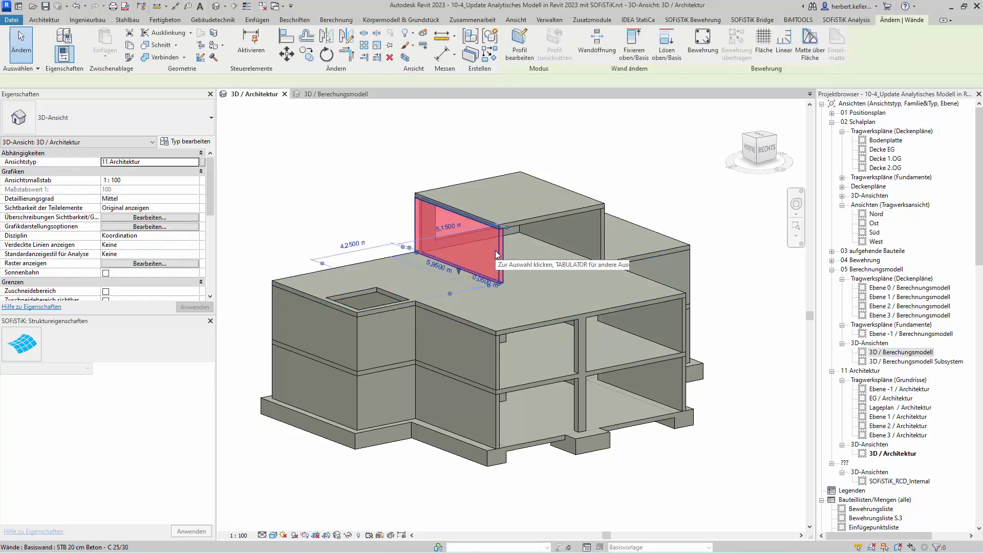
left_click(211, 121)
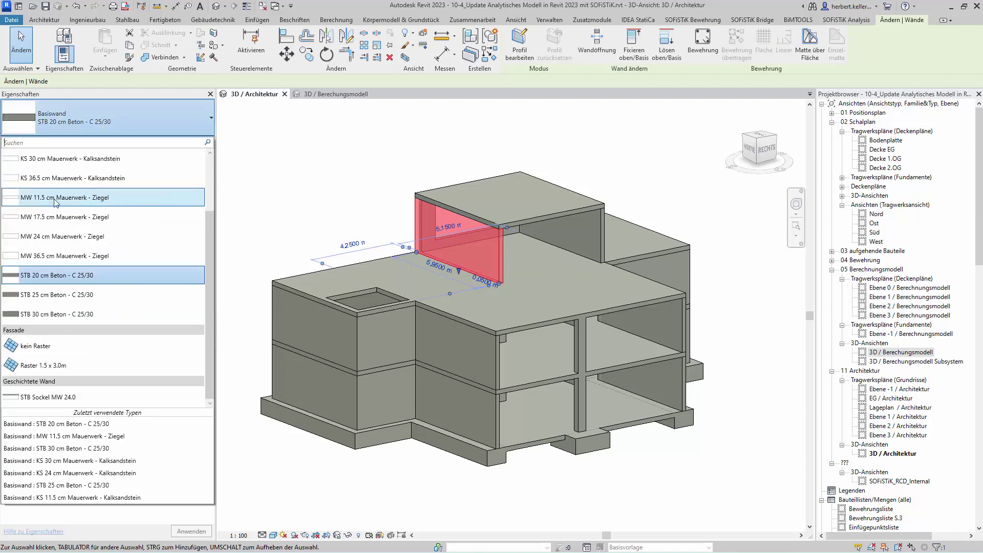
left_click(54, 199)
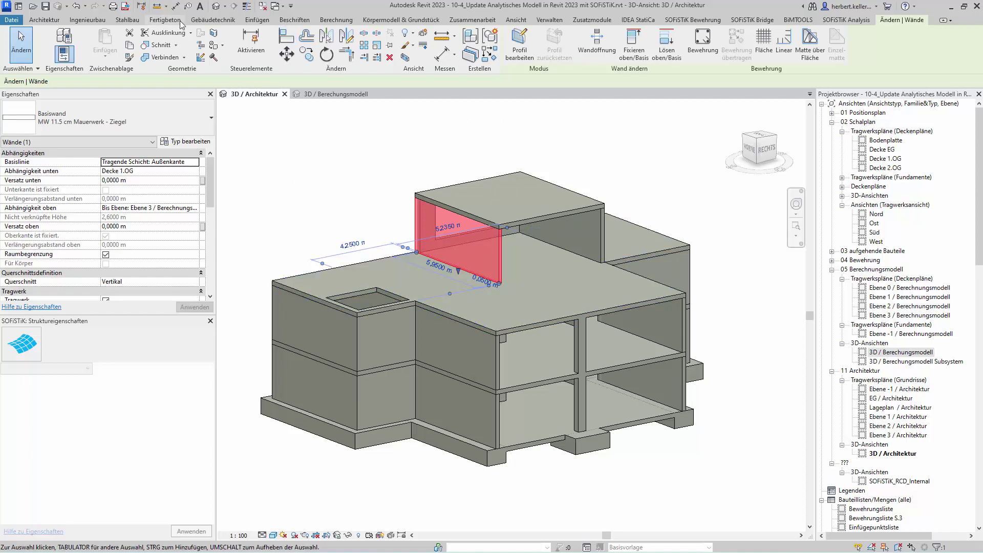
View the wall's Analytical Model Generator properties in the analysis tools, then deselect it
left_click(336, 19)
left_click(796, 43)
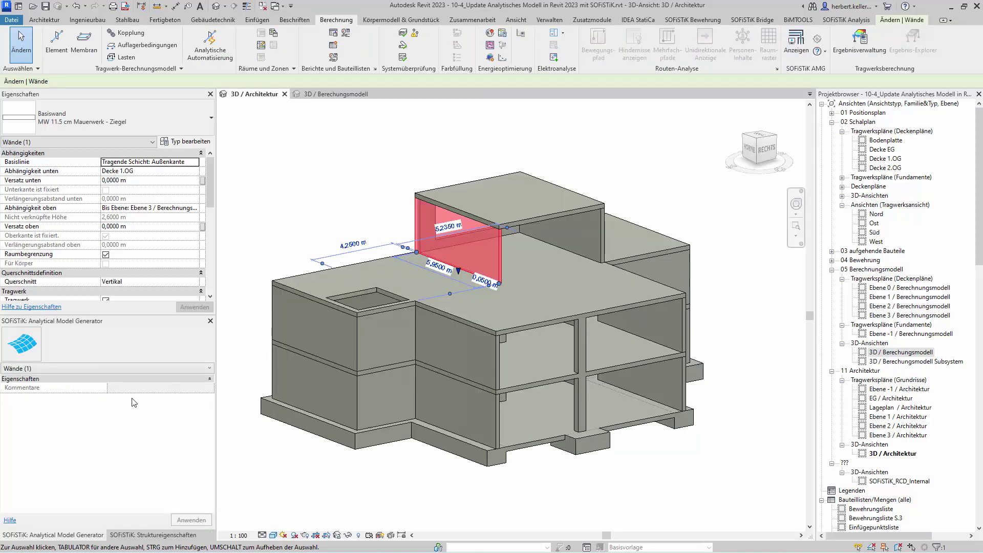
left_click(227, 444)
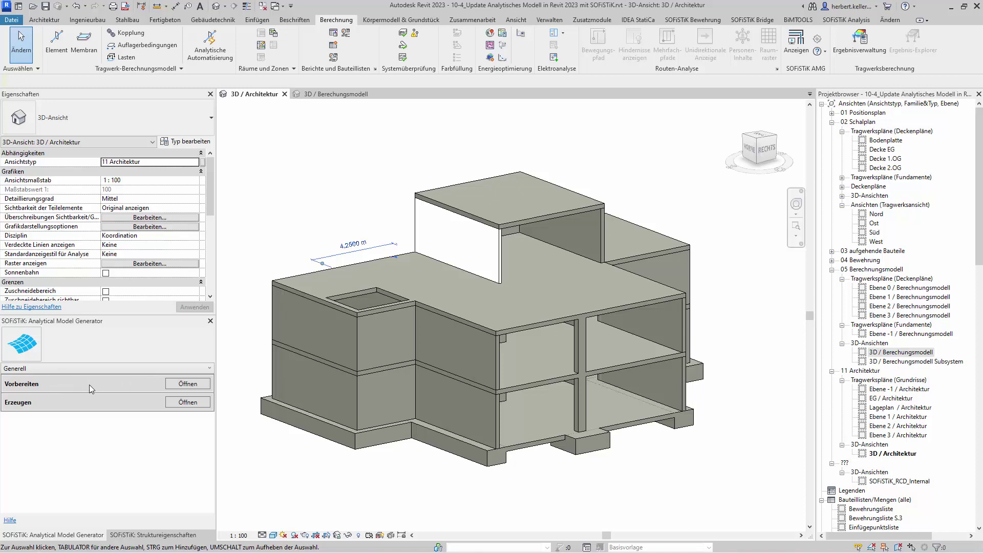
Confirm Konfiguration 'Standard' under Vorbereiten, glance at Erzeugen, then reopen Vorbereiten
left_click(193, 387)
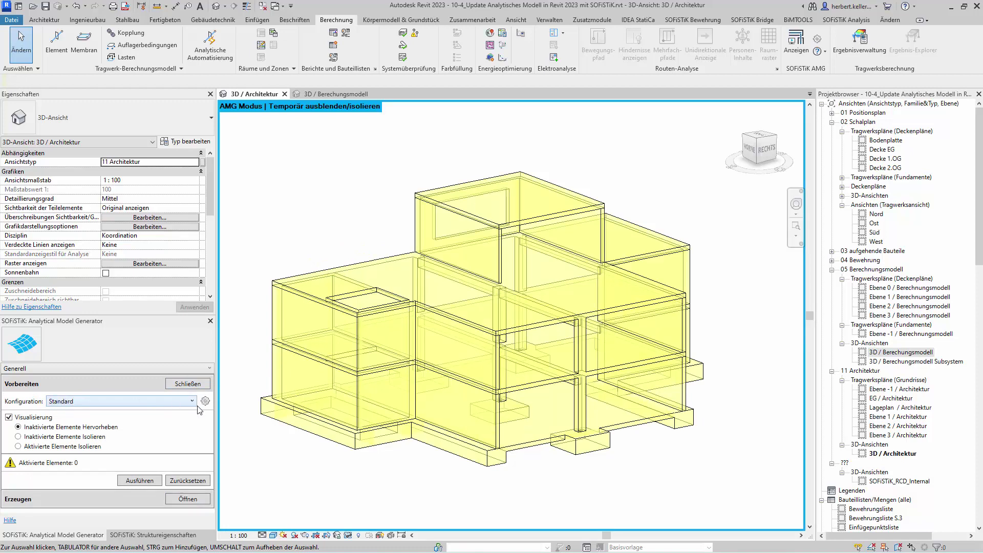
left_click(191, 402)
left_click(191, 403)
left_click(178, 385)
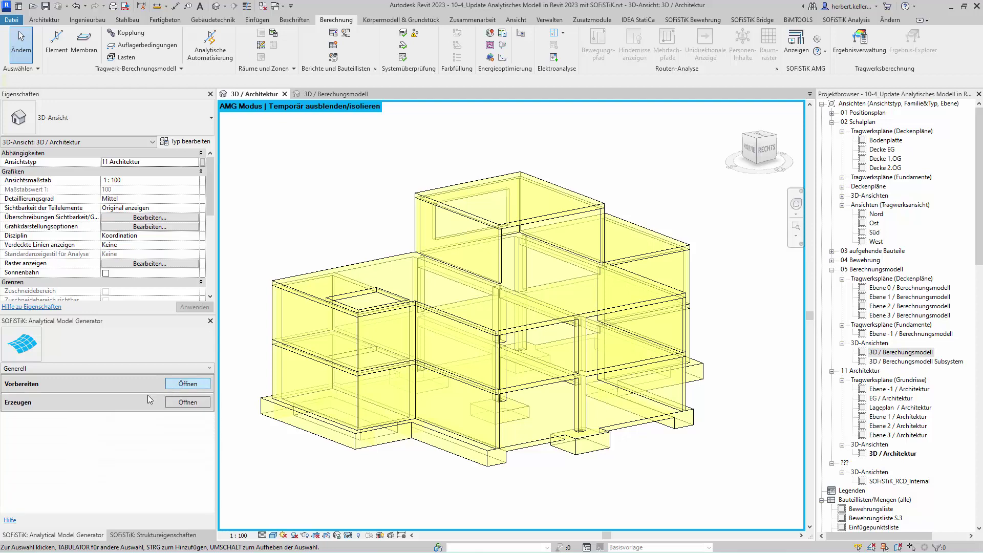
left_click(188, 402)
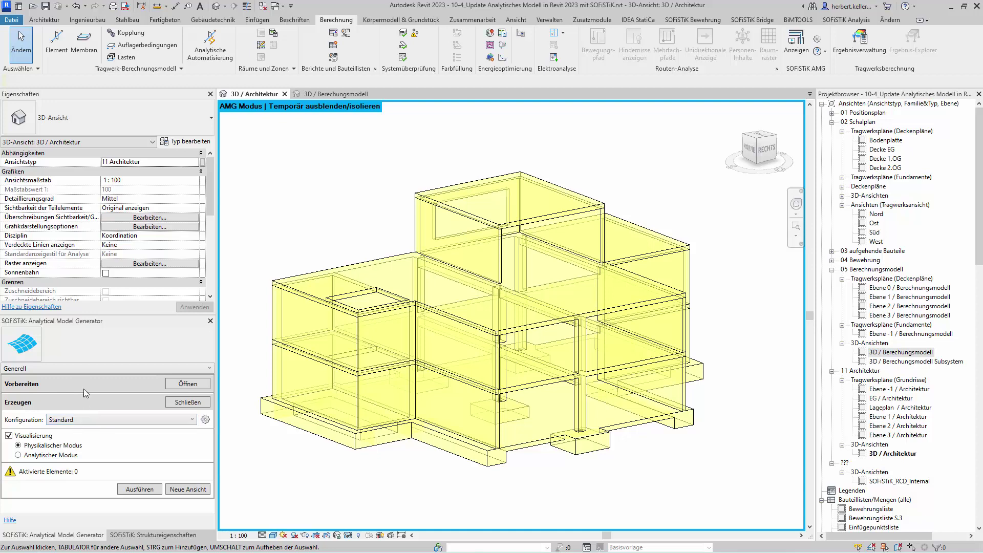
left_click(183, 403)
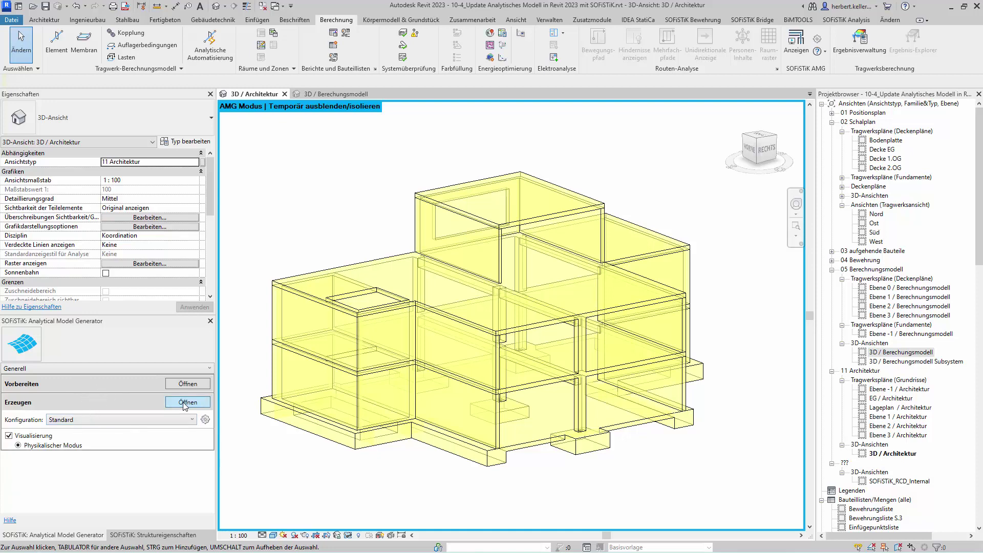
left_click(179, 384)
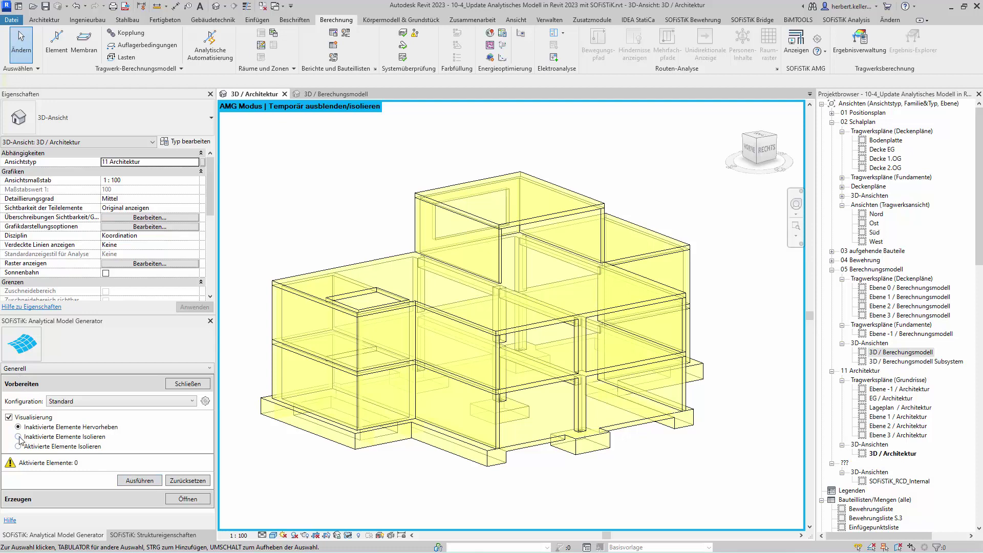
Run the AMG preparation (37 activated), compare Isolieren, then return to Inaktivierte Elemente Hervorheben
left_click(138, 481)
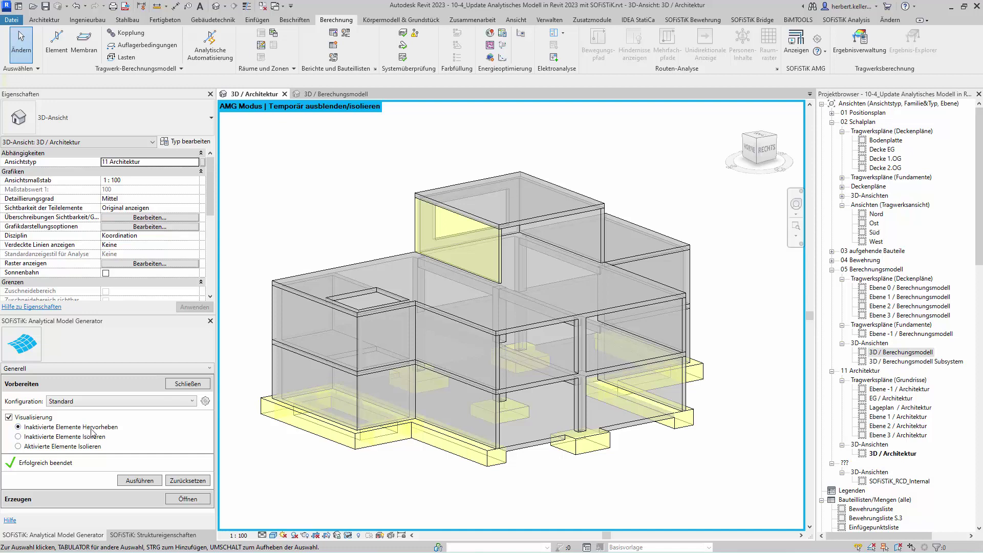
left_click(18, 436)
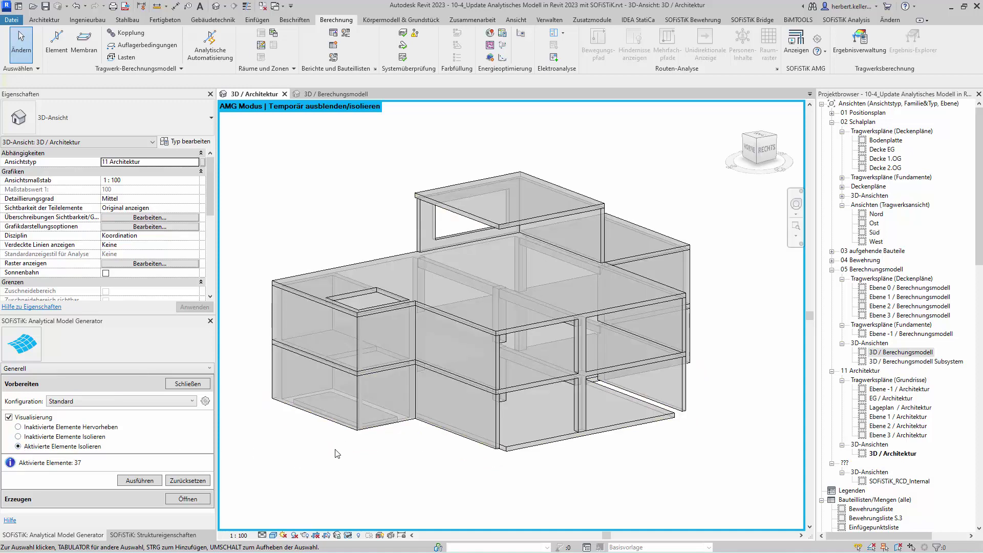
left_click(18, 427)
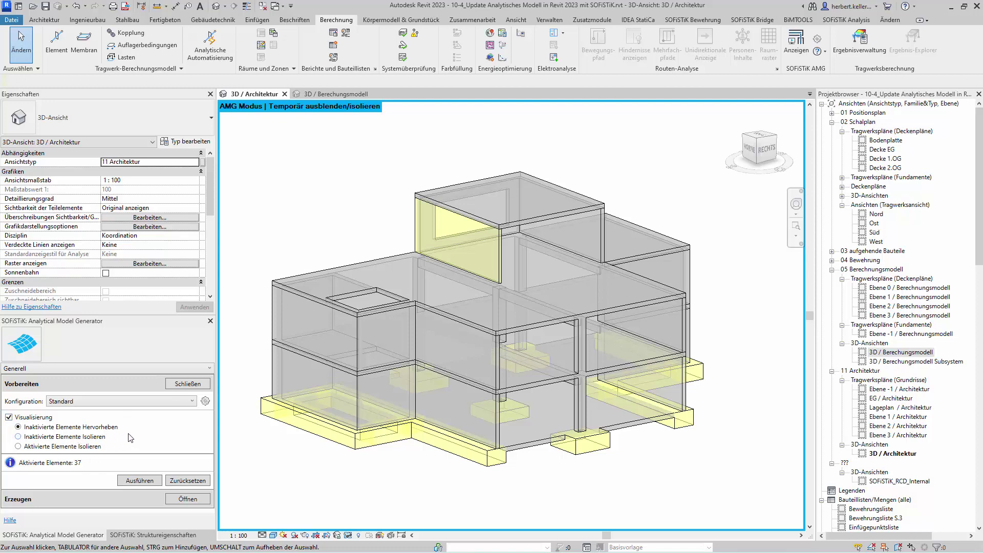
Make the yellow upper wall STB 20 cm Beton - C 25/30 with SOFiSTiK_AMG_Enabled ticked
left_click(418, 224)
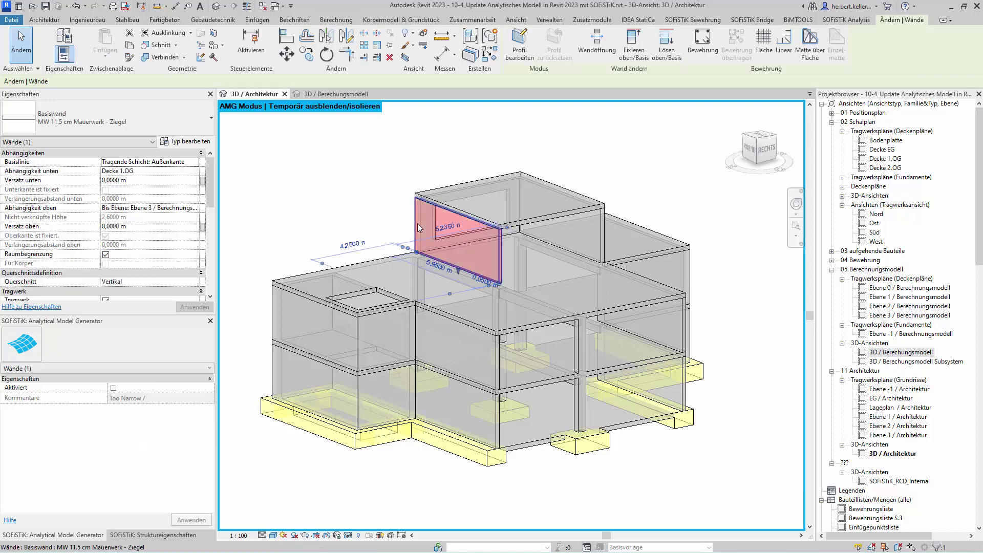
left_click(206, 127)
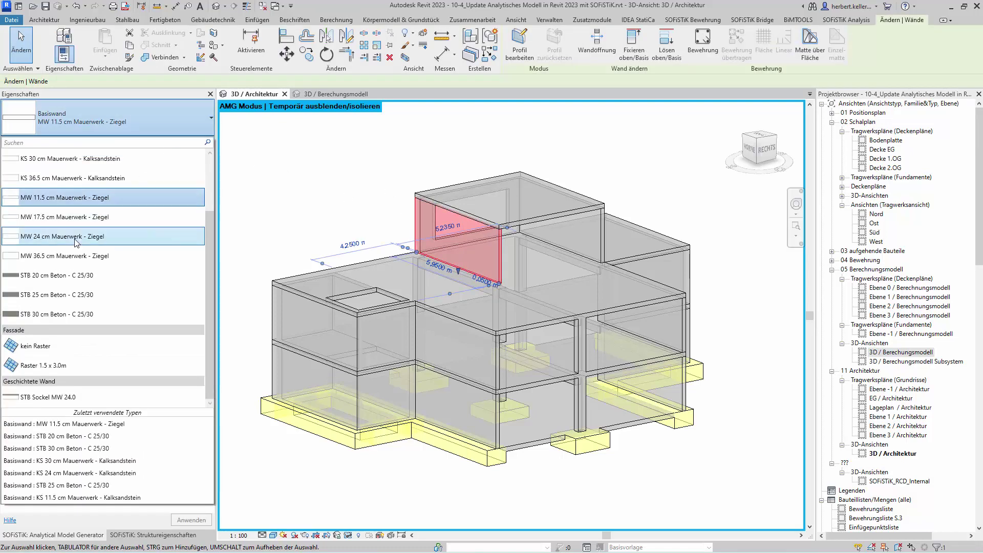
left_click(77, 275)
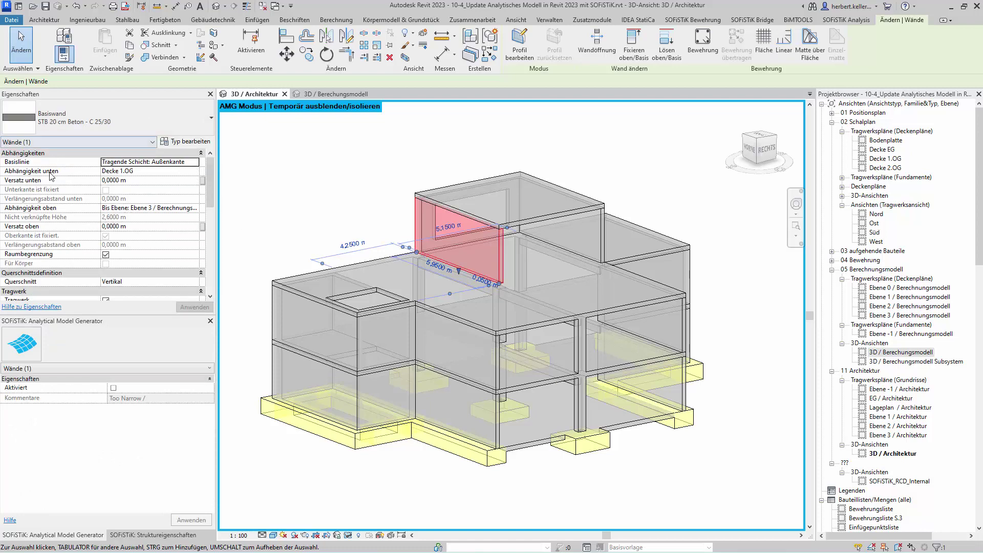
mouse_move(209, 190)
left_mouse_down()
mouse_move(210, 280)
mouse_move(210, 258)
left_mouse_up()
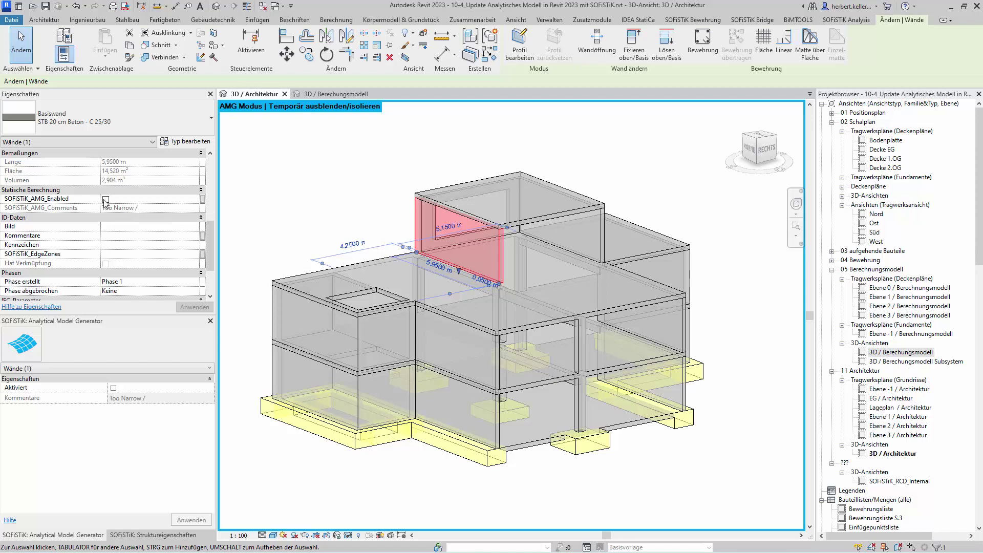
left_click(106, 200)
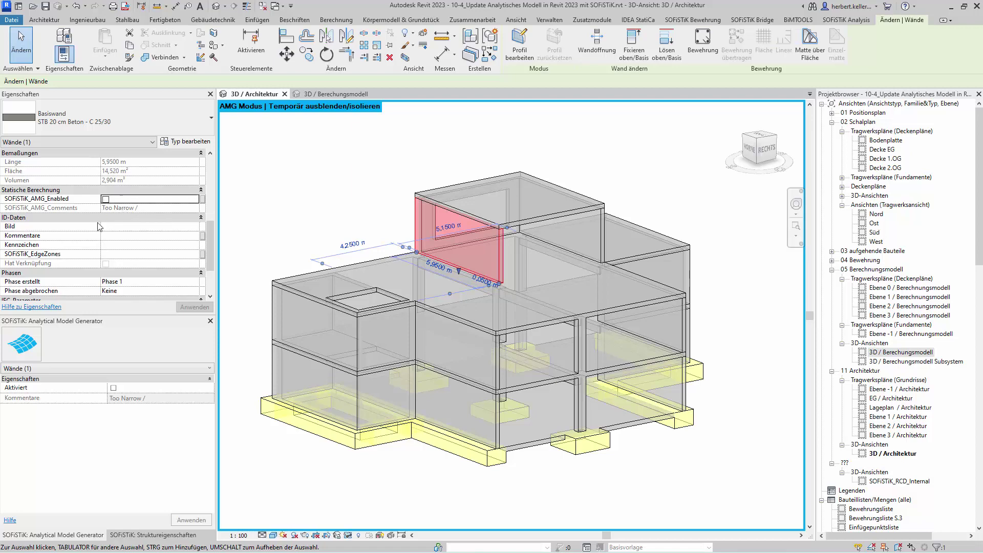
left_click(357, 202)
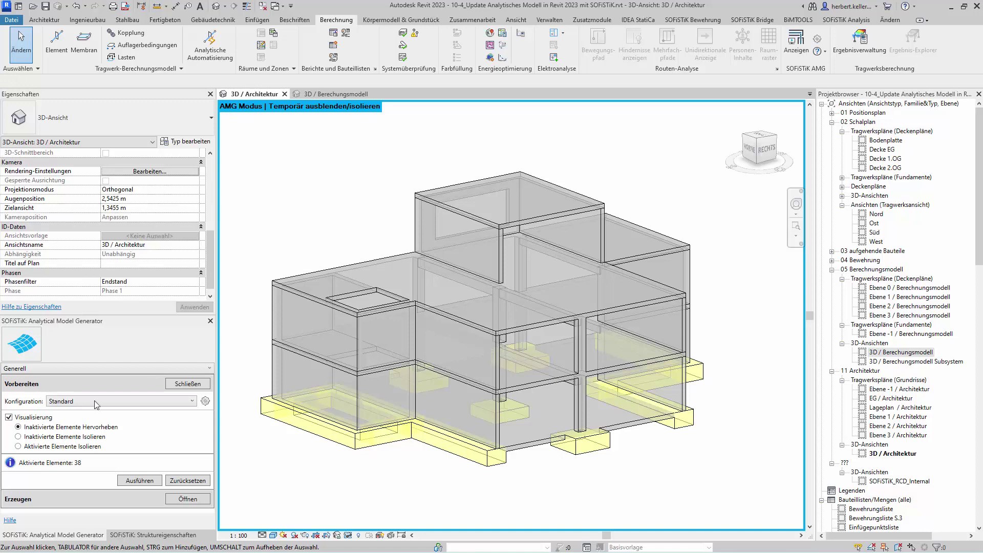
Close the Vorbereiten settings and open the Erzeugen settings with the Standard configuration
left_click(187, 384)
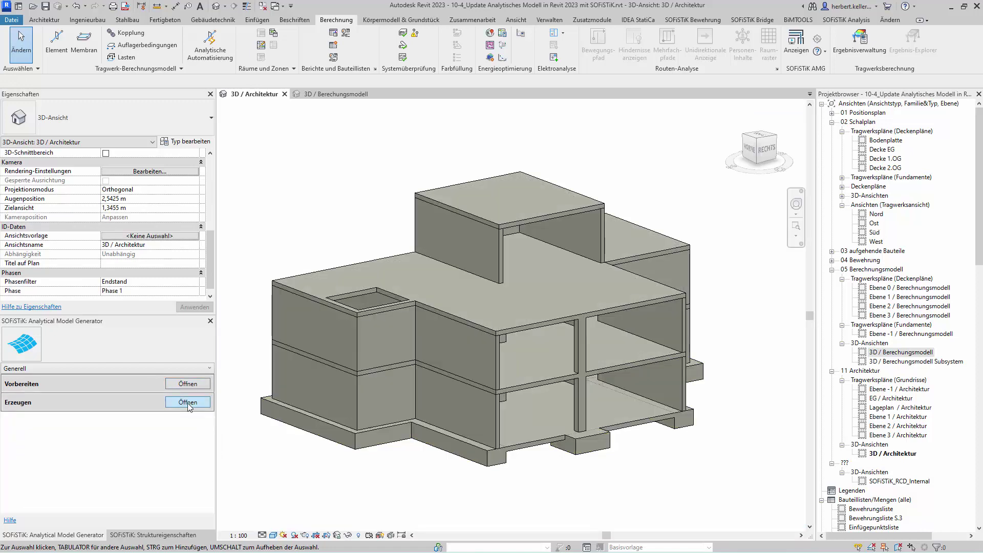
left_click(188, 402)
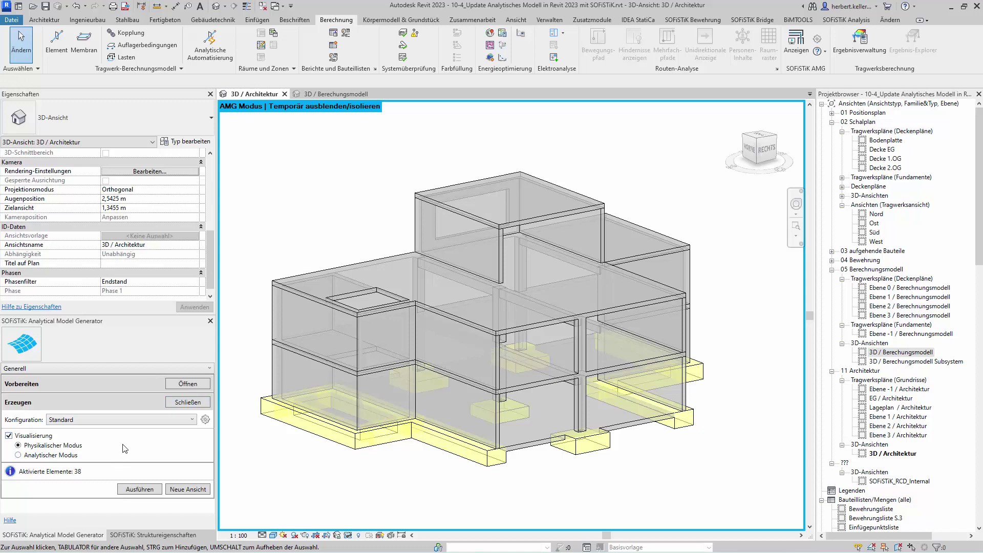
left_click(19, 456)
Run Erzeugen to build the analytical model and display it in Analytischer Modus
left_click(139, 490)
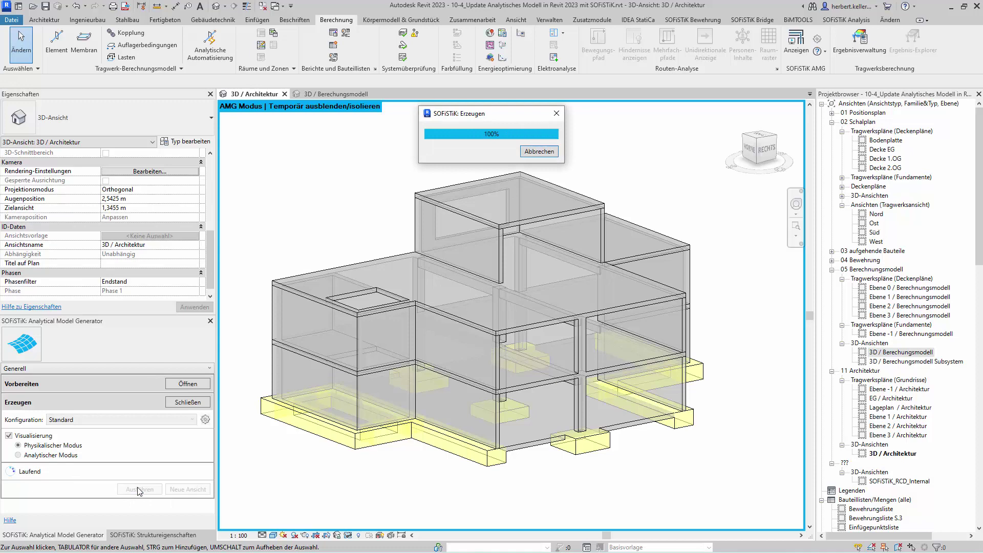
left_click(77, 455)
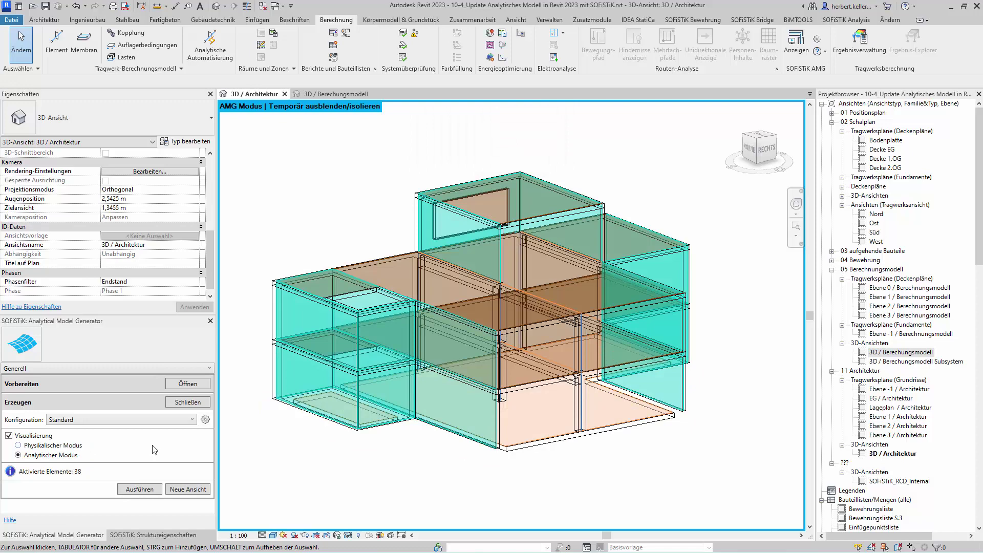
left_click(19, 446)
Hide all model categories in the 3D Architektur view's visibility overrides, then save the project
key("v")
key("v")
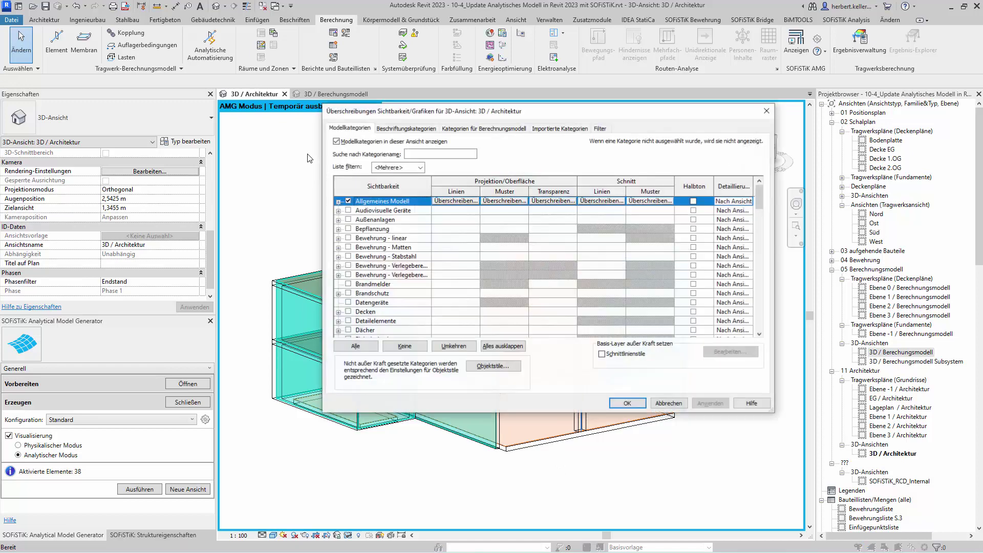
left_click(336, 142)
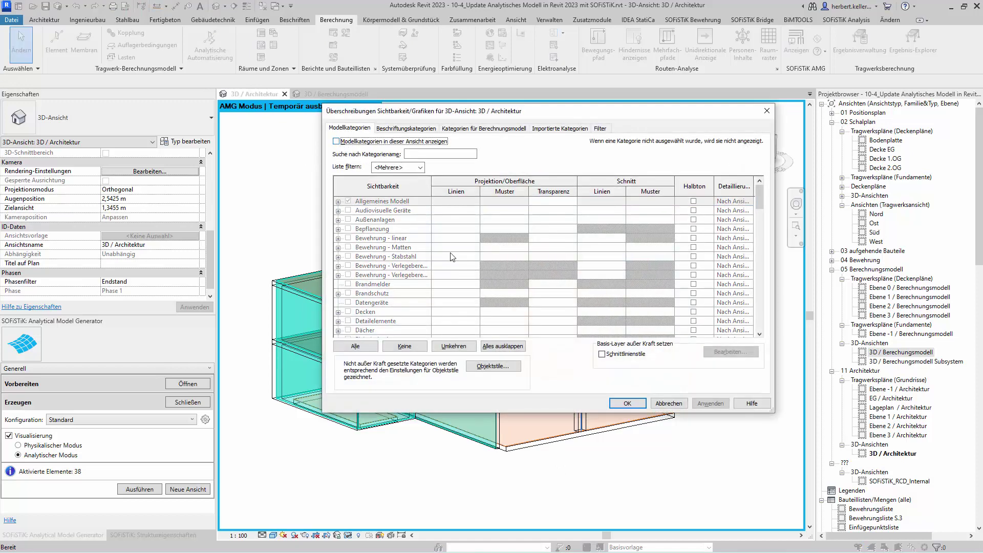
left_click(627, 404)
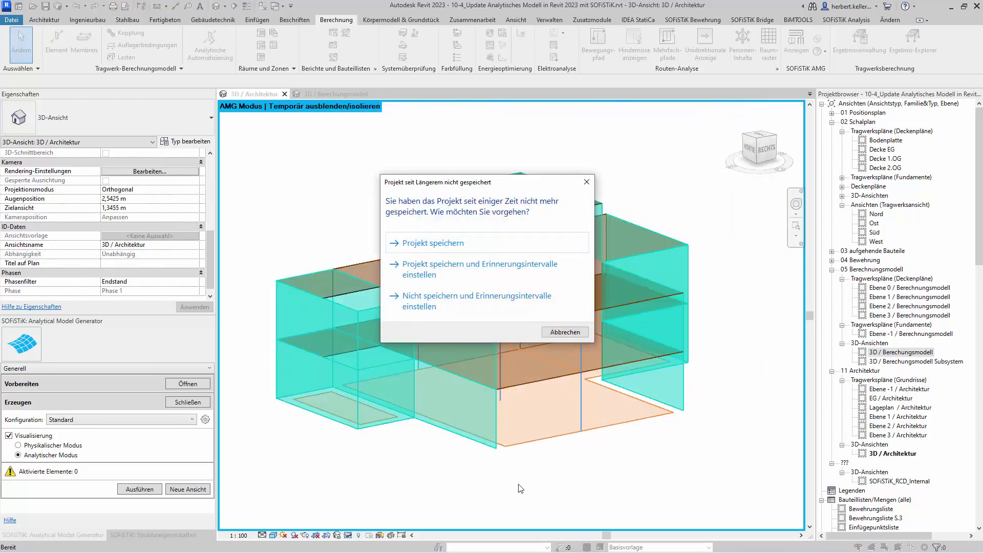
left_click(472, 247)
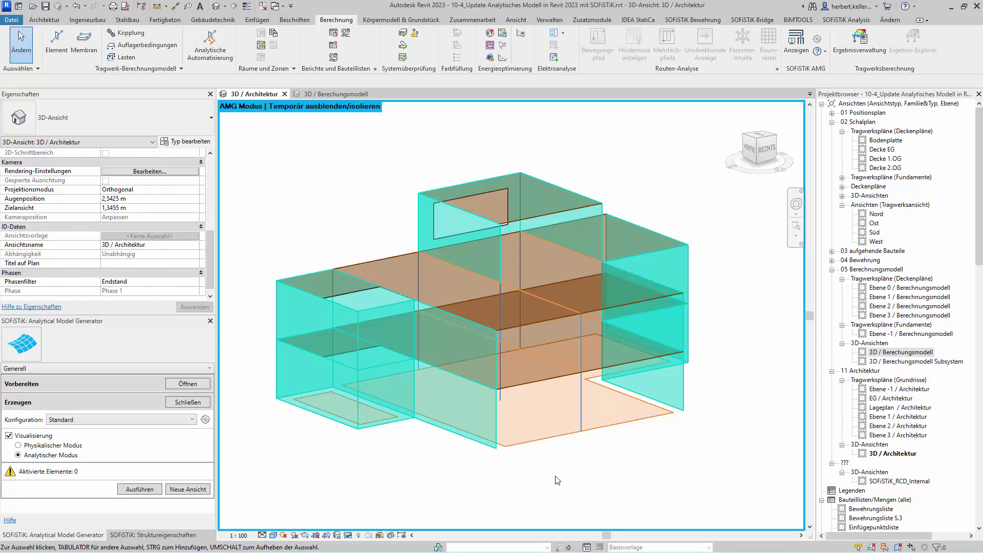
Orbit the 3D view to inspect the analytical walls and base slab from other angles
key("shift")
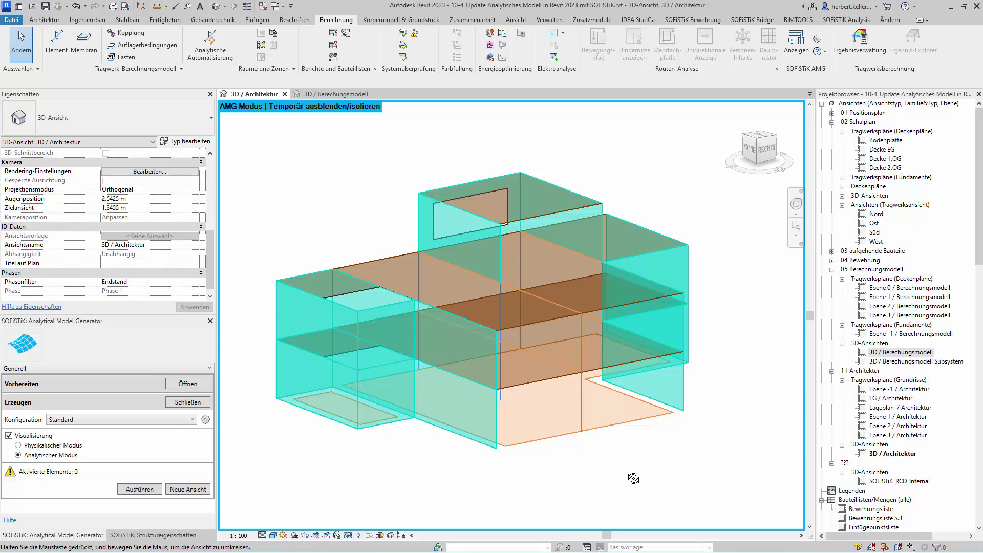
middle_click_drag(633, 479, 626, 466, "shift")
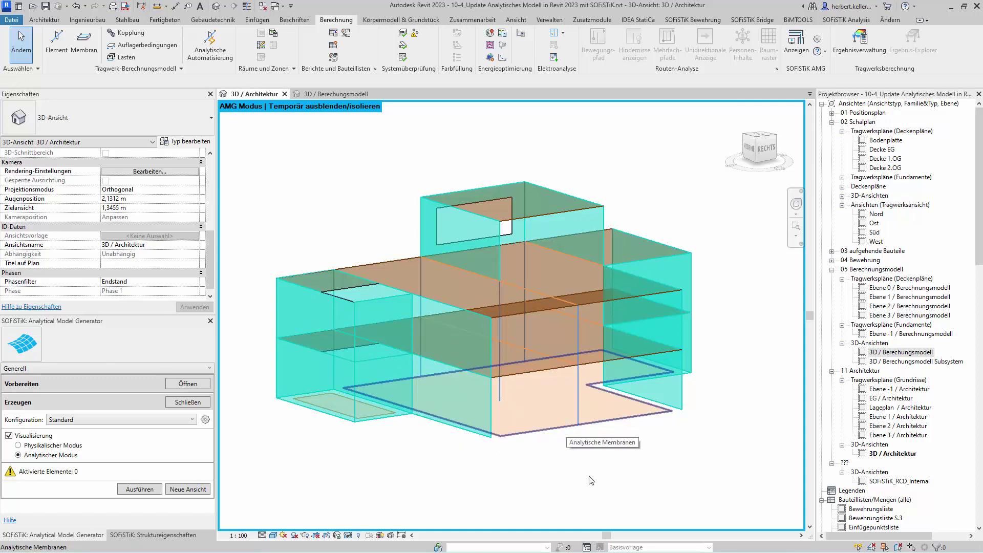
mouse_move(666, 441)
middle_mouse_down("shift")
mouse_move(667, 464)
mouse_move(655, 469)
middle_mouse_up("shift")
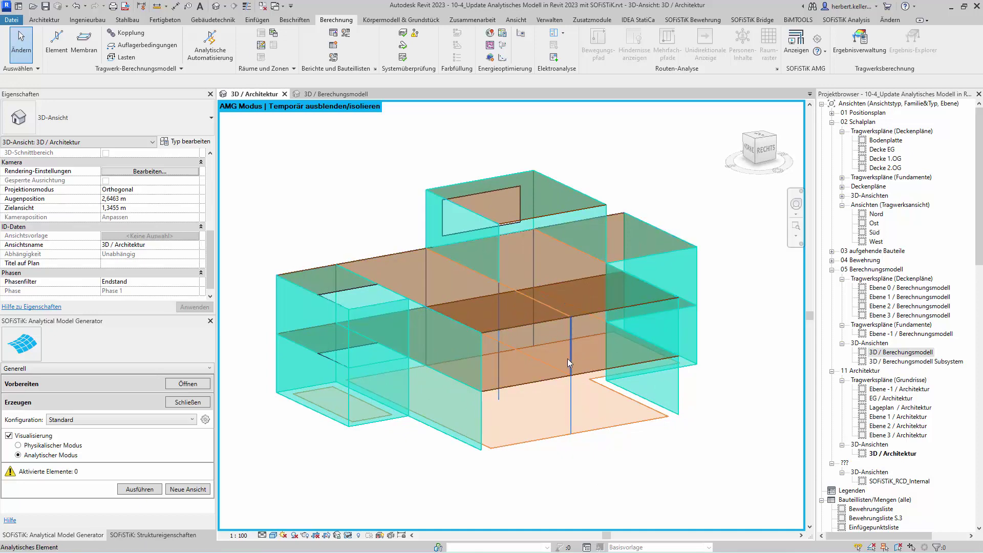
middle_click_drag(680, 460, 684, 447, "shift")
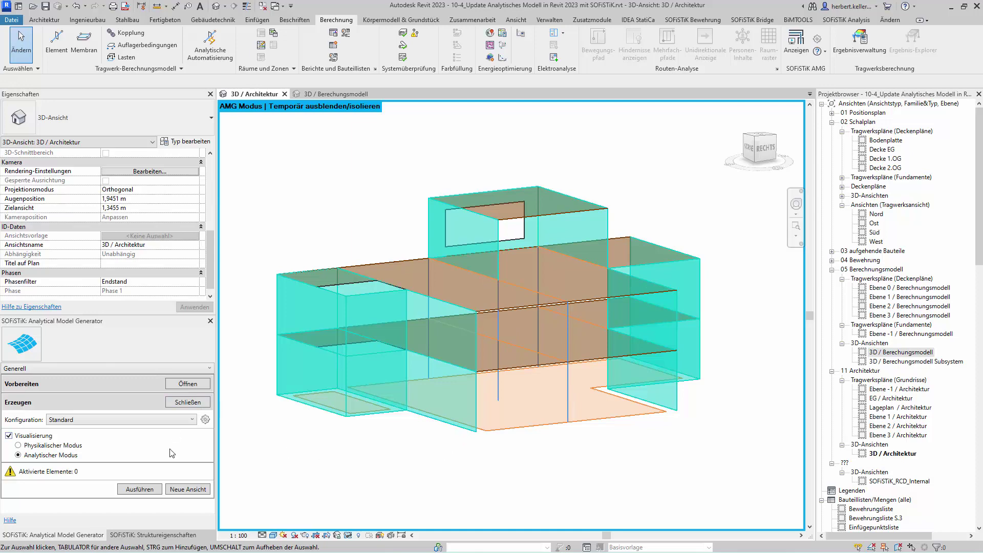
Save the analytical display as new view '3D / Berechnungsmodell AMG' and open it
left_click(185, 490)
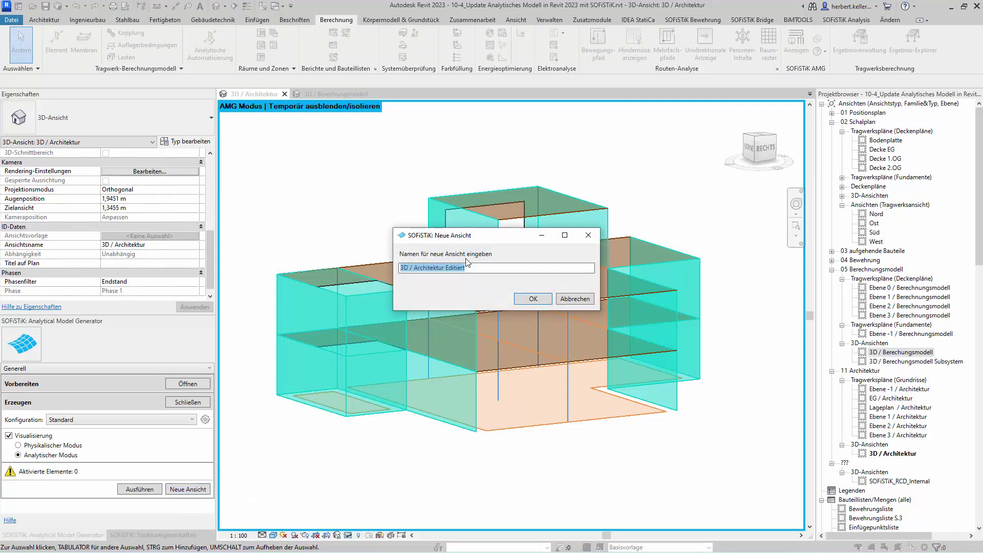
left_click_drag(466, 267, 414, 274)
type("Berechn")
type("ungsm")
type("odell AMG")
left_click(539, 298)
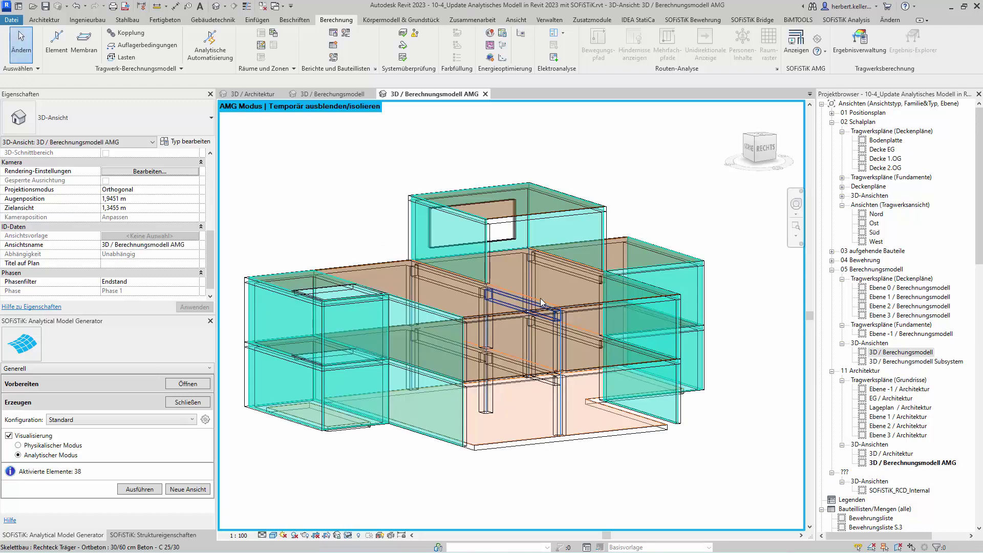
left_click(912, 465)
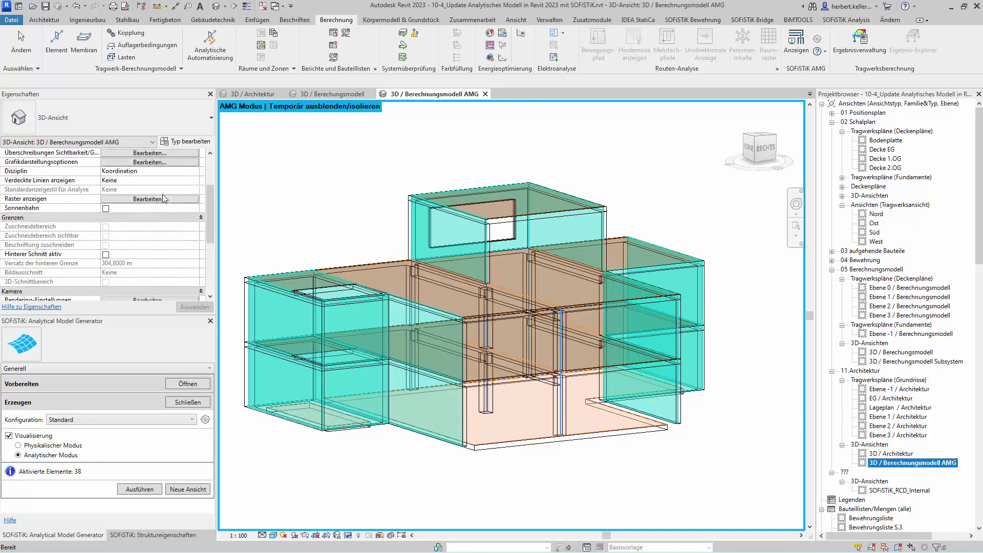
scroll(153, 192, "up", 5)
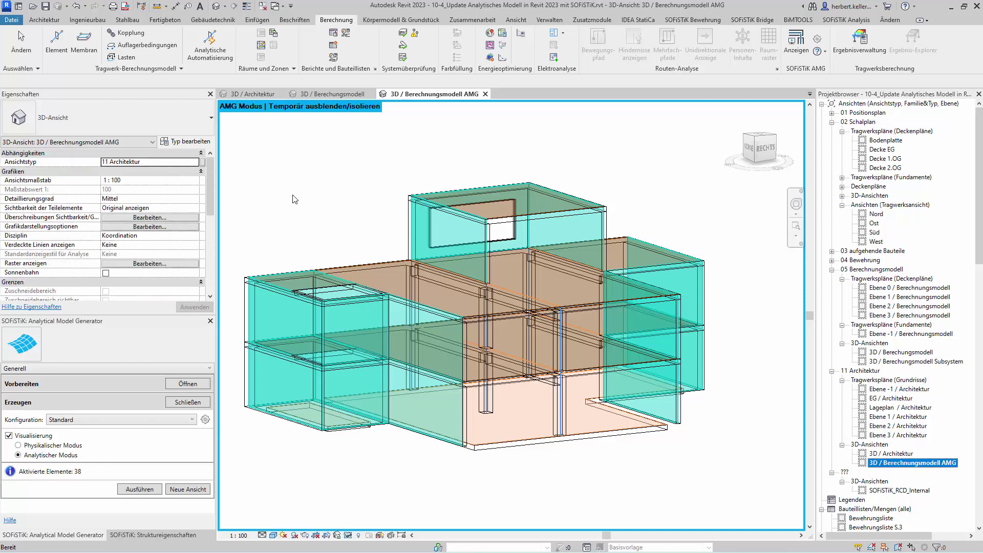